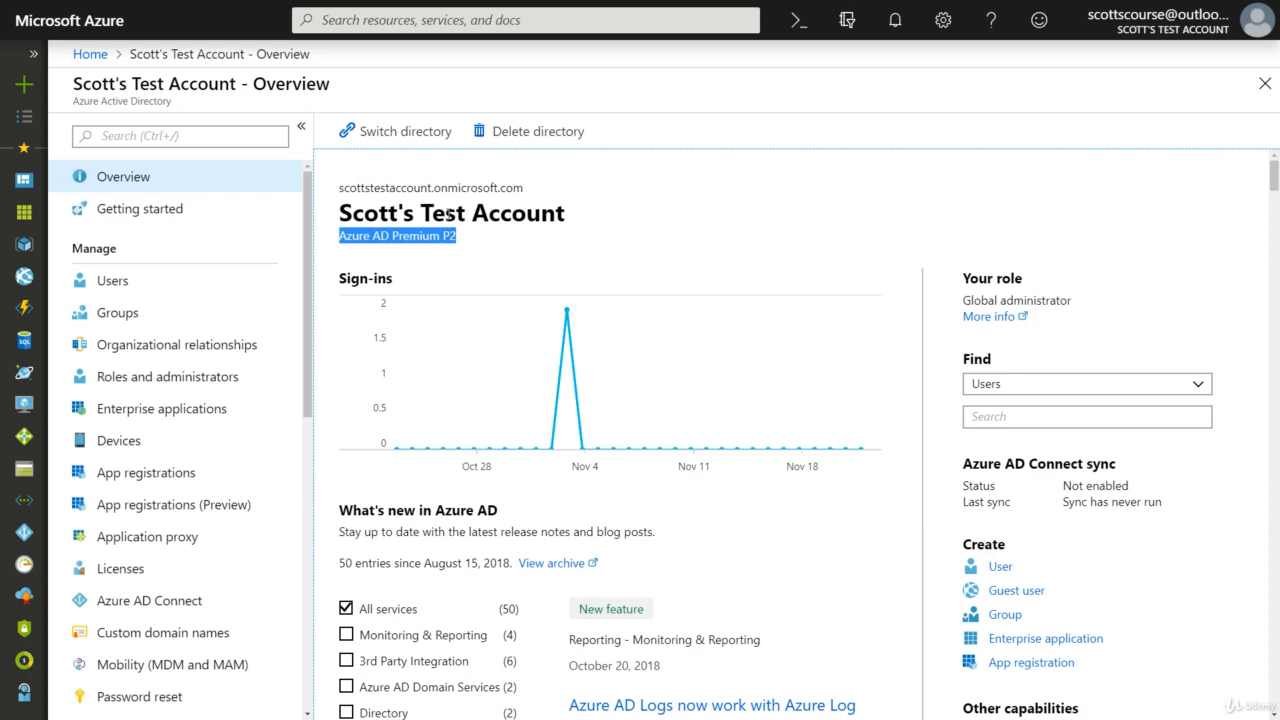
# Review the Azure AD Identity Protection offering in the Marketplace's Identity category and the account's directory options, then close it without creating anything.
pyautogui.click(421, 217)
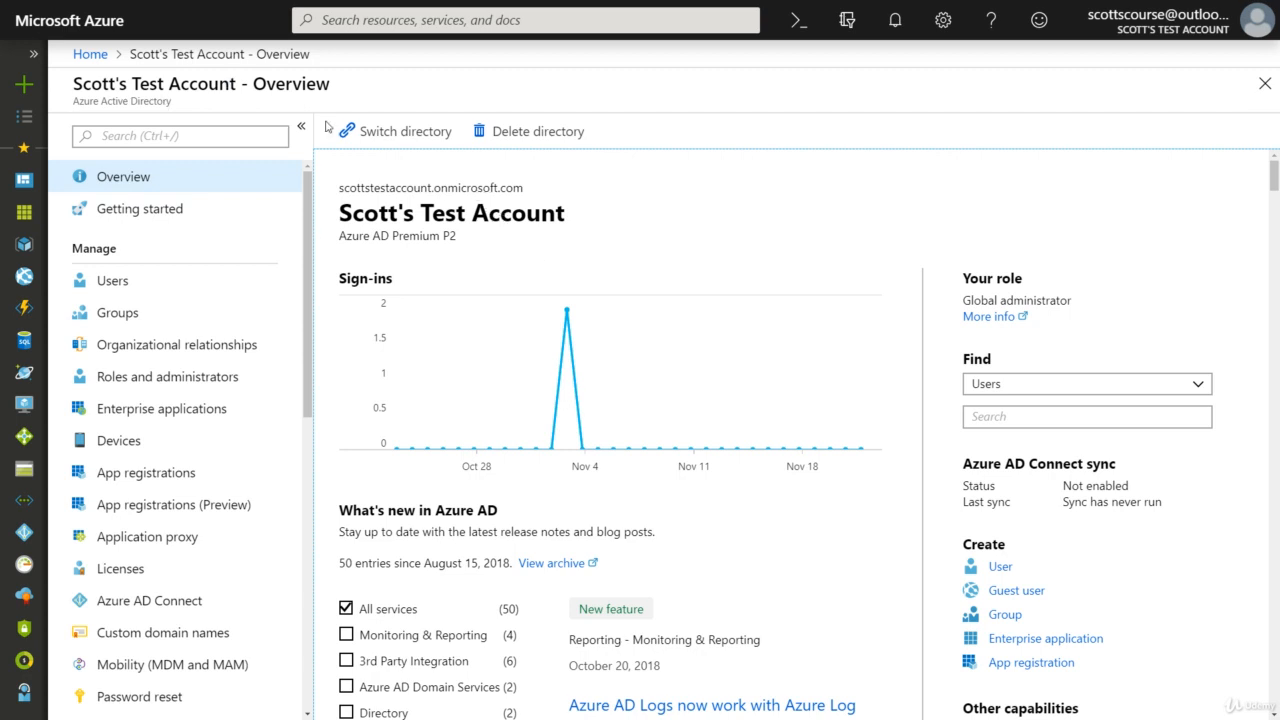
pyautogui.click(25, 88)
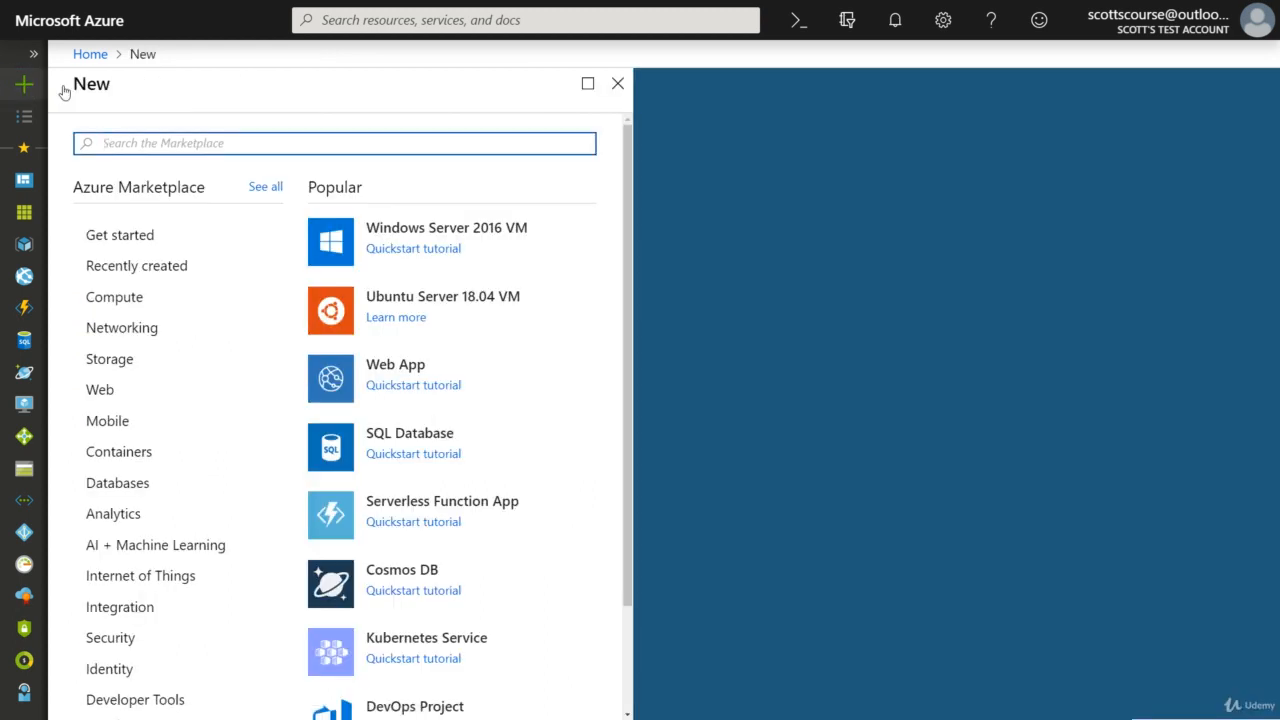
pyautogui.click(100, 678)
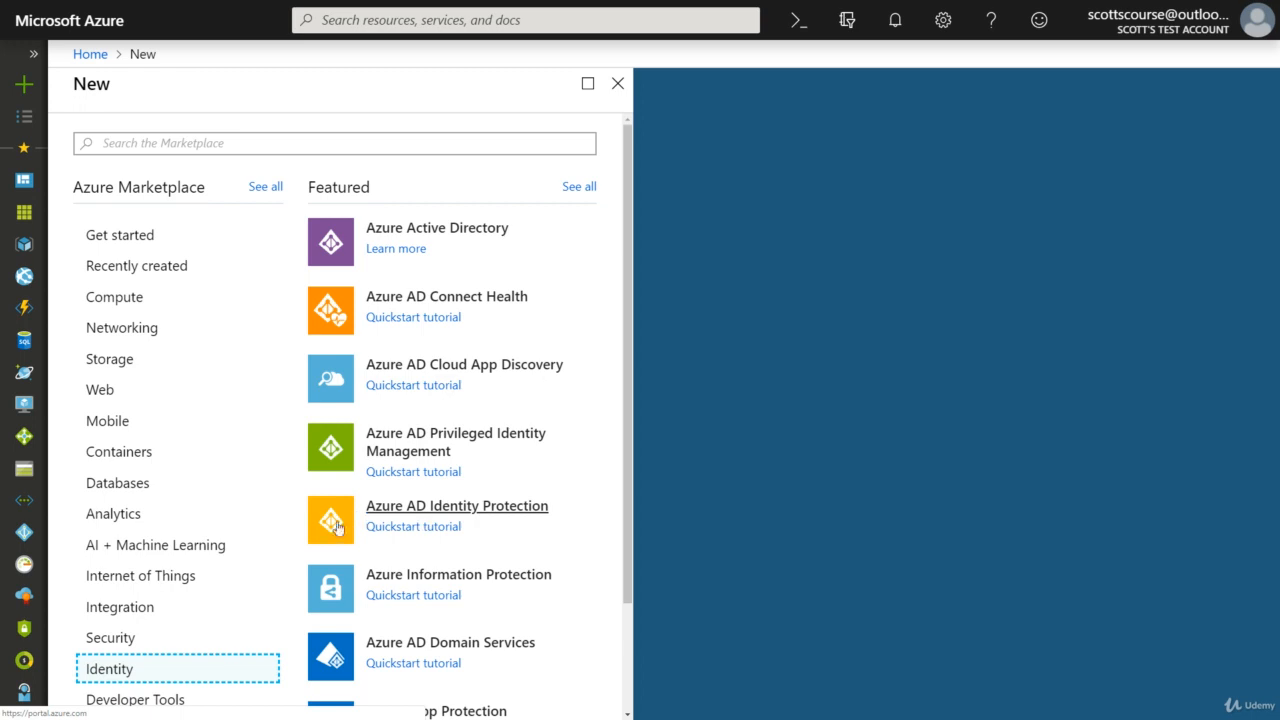
pyautogui.click(404, 508)
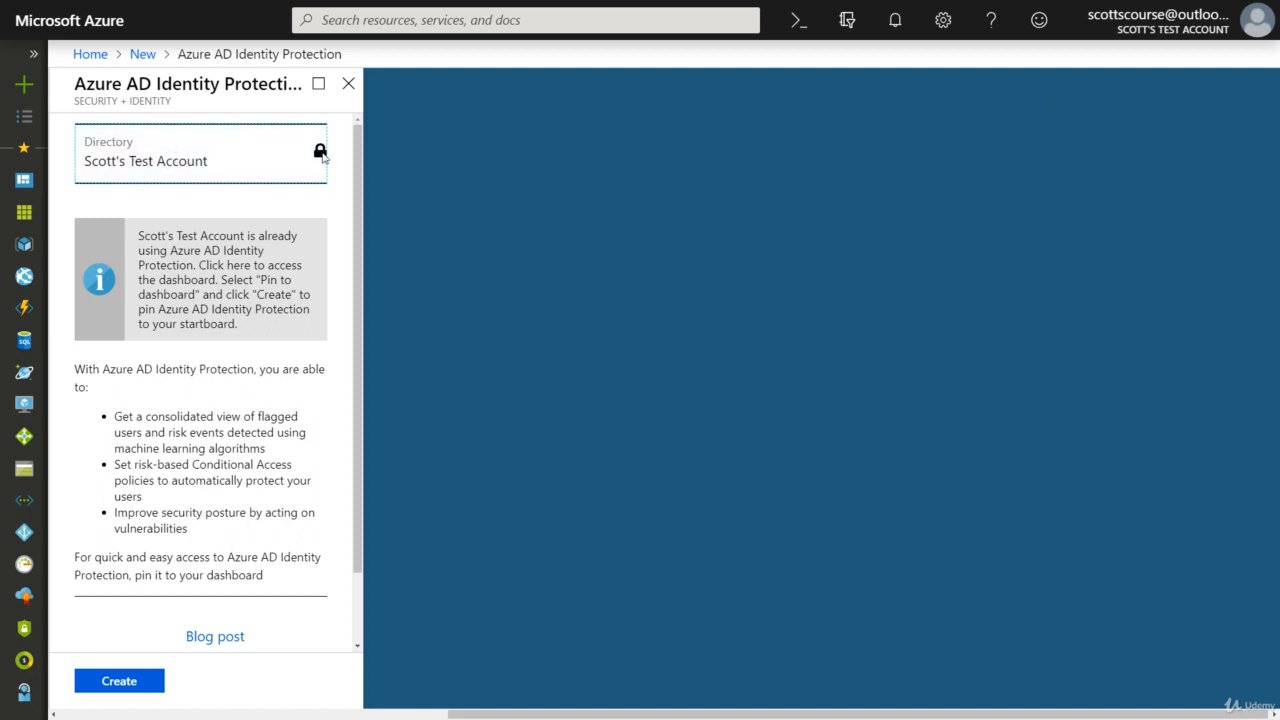
pyautogui.click(1184, 31)
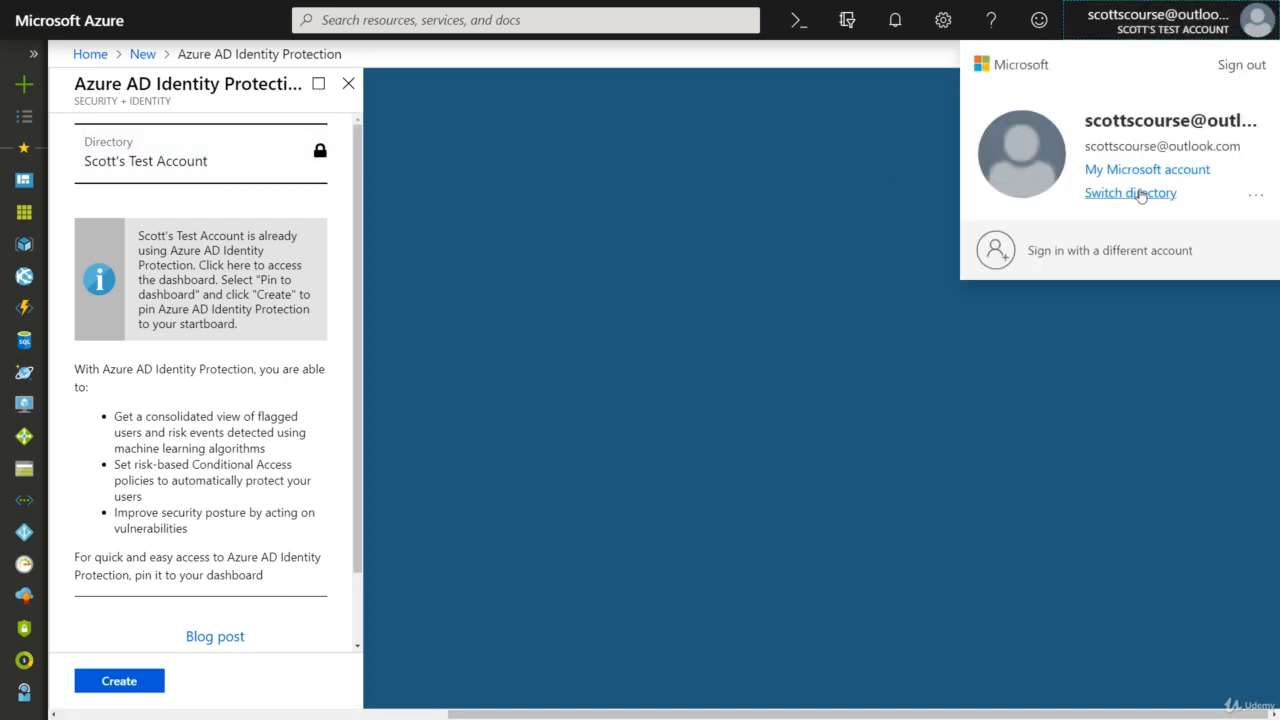
pyautogui.click(1167, 33)
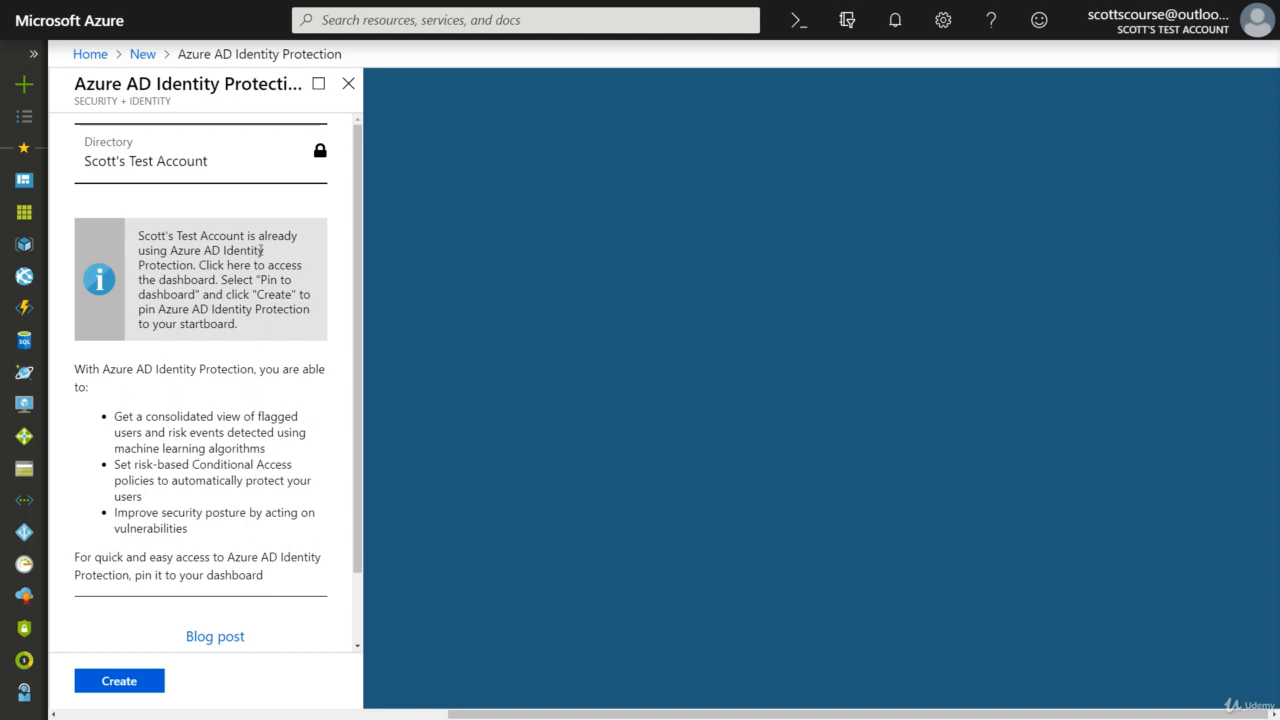
pyautogui.click(350, 84)
pyautogui.click(620, 82)
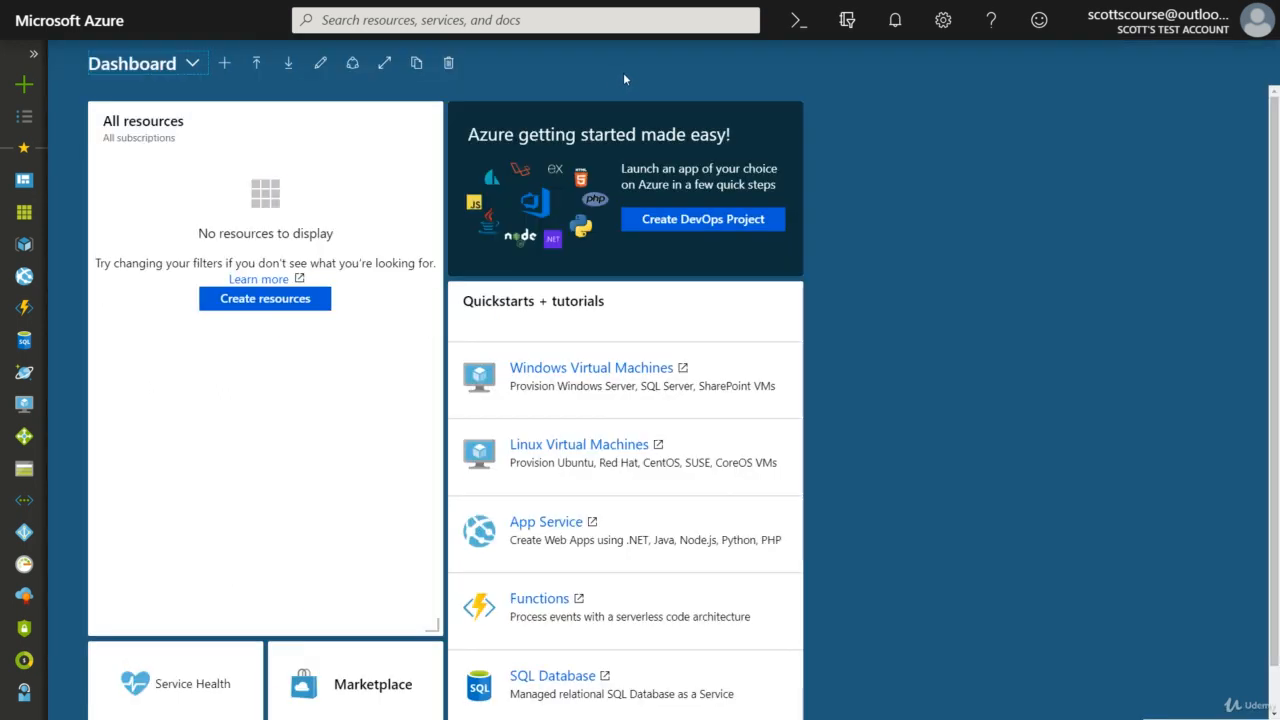
# Search all services for "ad" and open Azure AD Identity Protection.
pyautogui.click(21, 127)
pyautogui.write('ad')
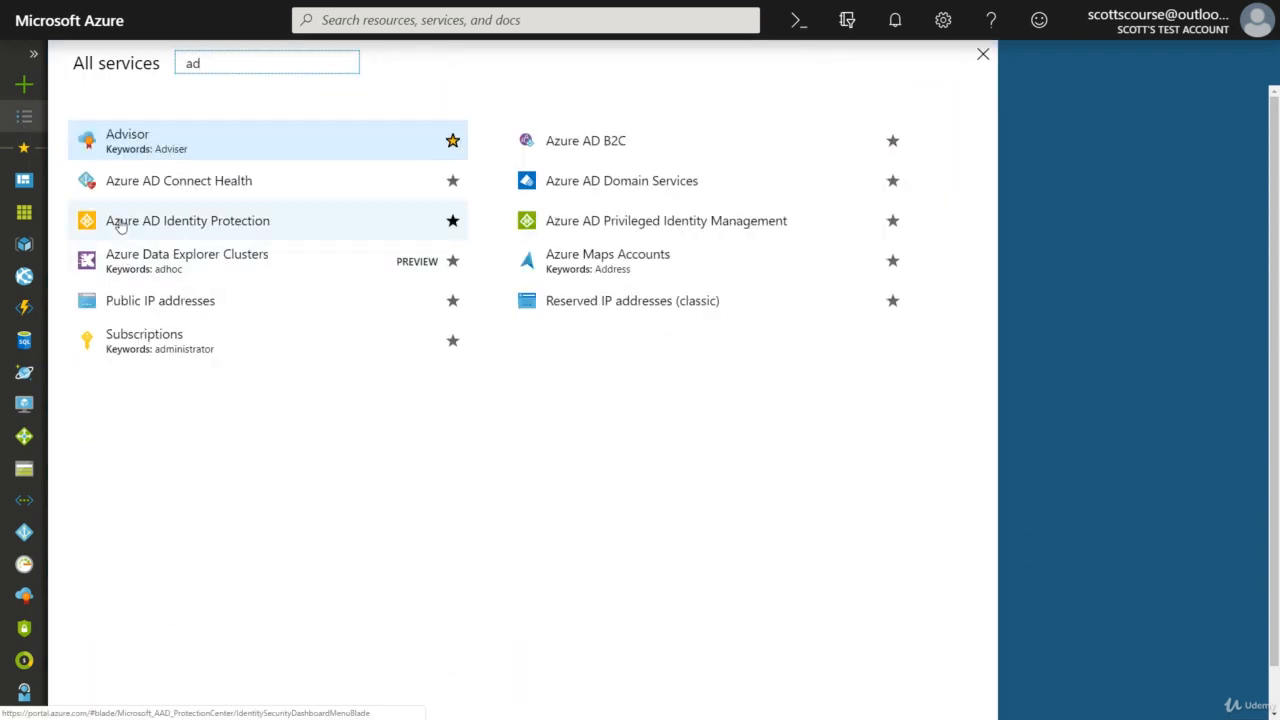
pyautogui.click(195, 224)
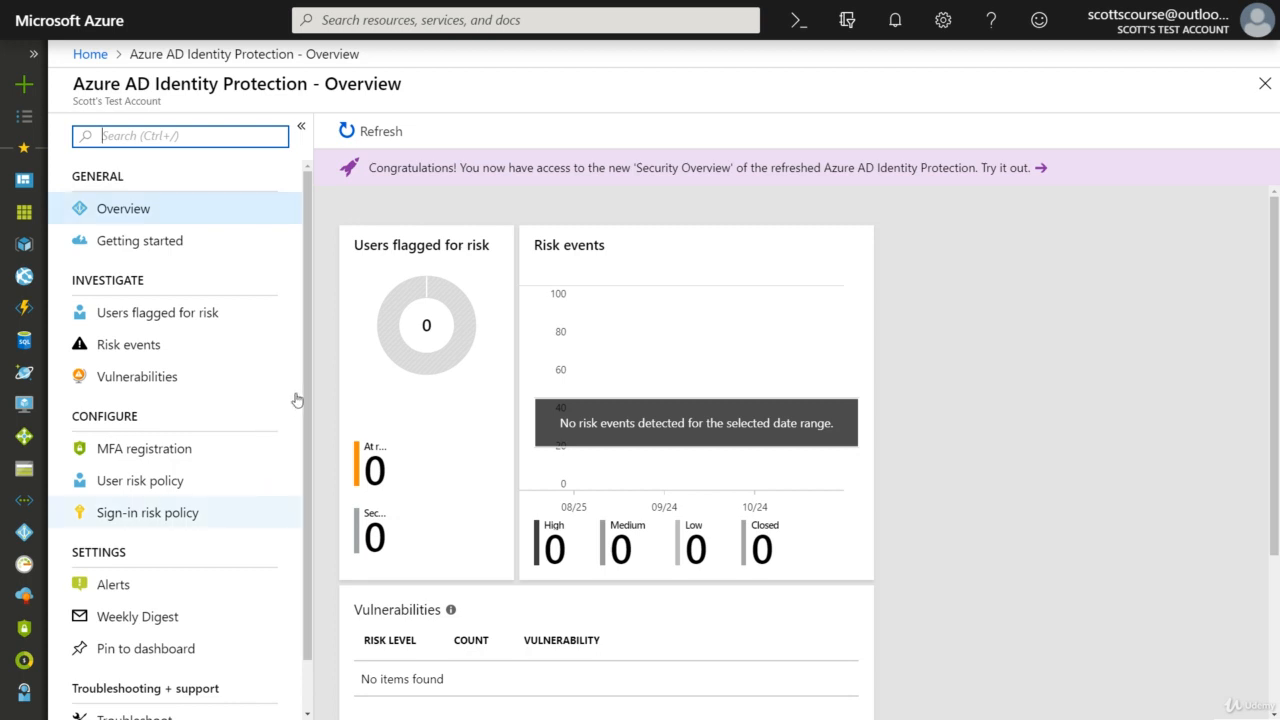
# Examine the Identity Protection overview, including users flagged for risk, risk events, vulnerabilities and the available configuration sections.
pyautogui.scroll(-1, 306, 403)
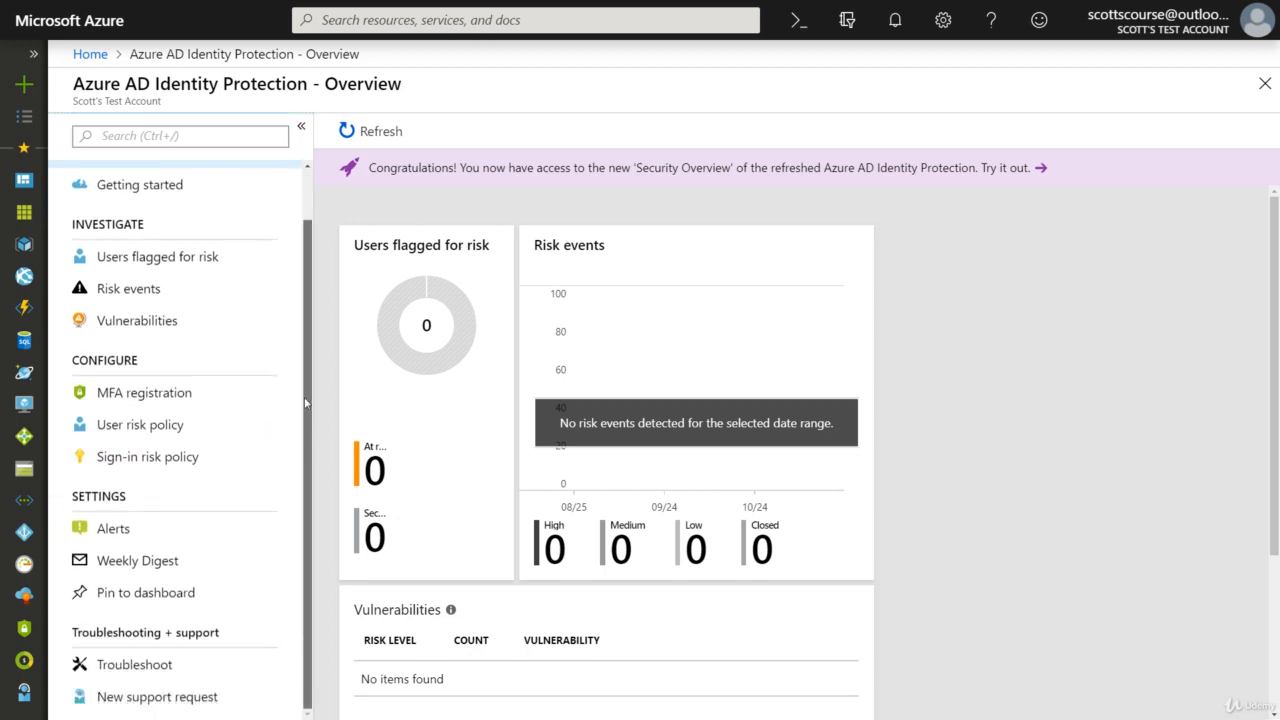
pyautogui.scroll(1, 311, 318)
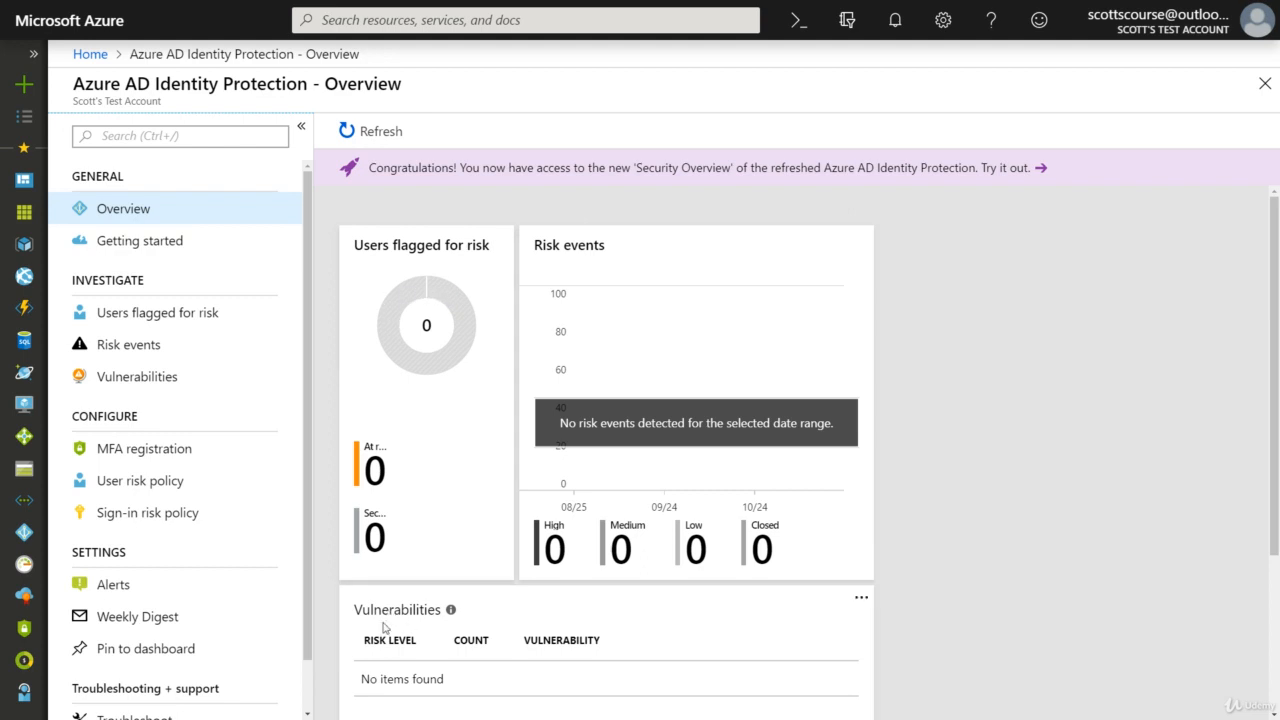
pyautogui.scroll(-2, 386, 611)
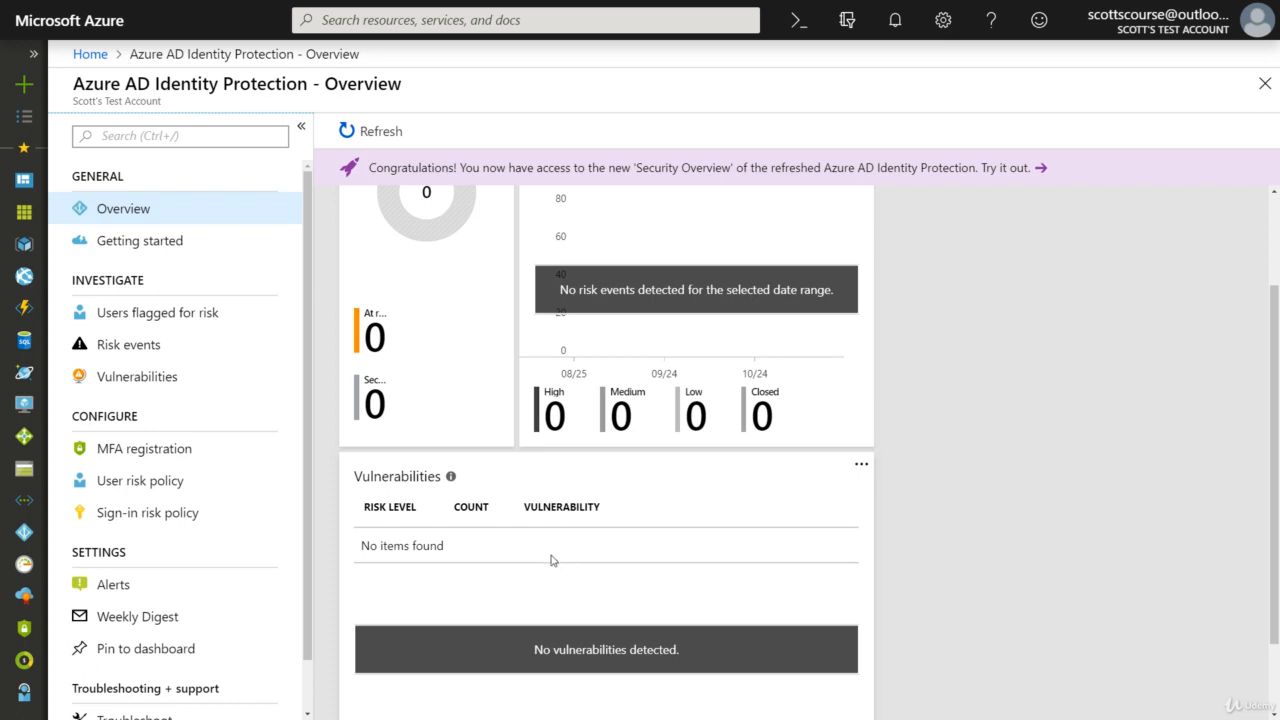
pyautogui.scroll(2, 326, 366)
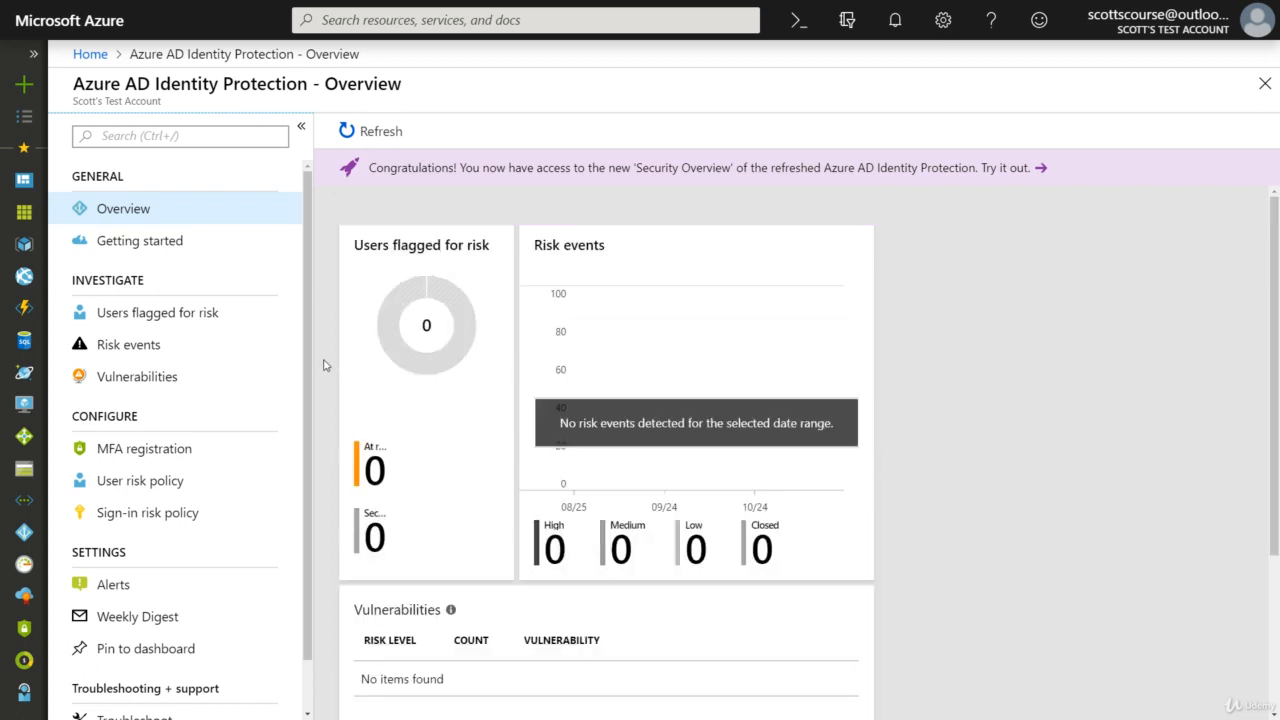
pyautogui.scroll(-1, 322, 358)
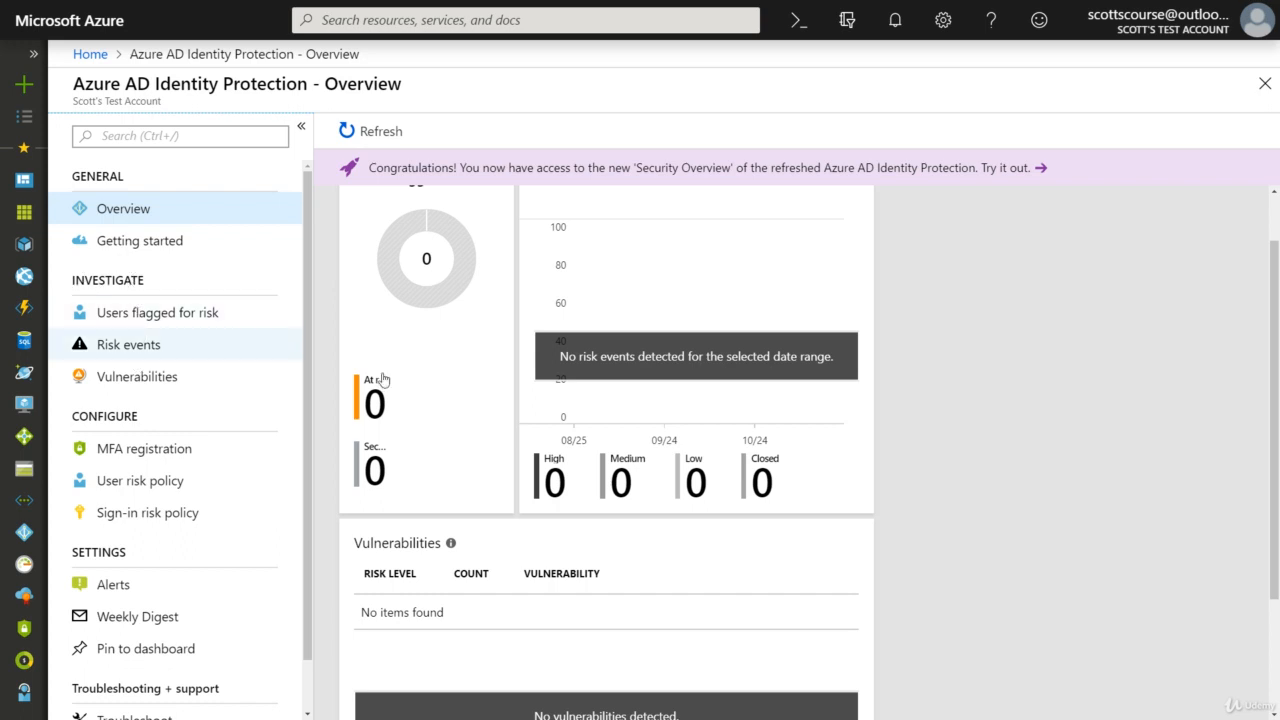
pyautogui.scroll(2, 422, 380)
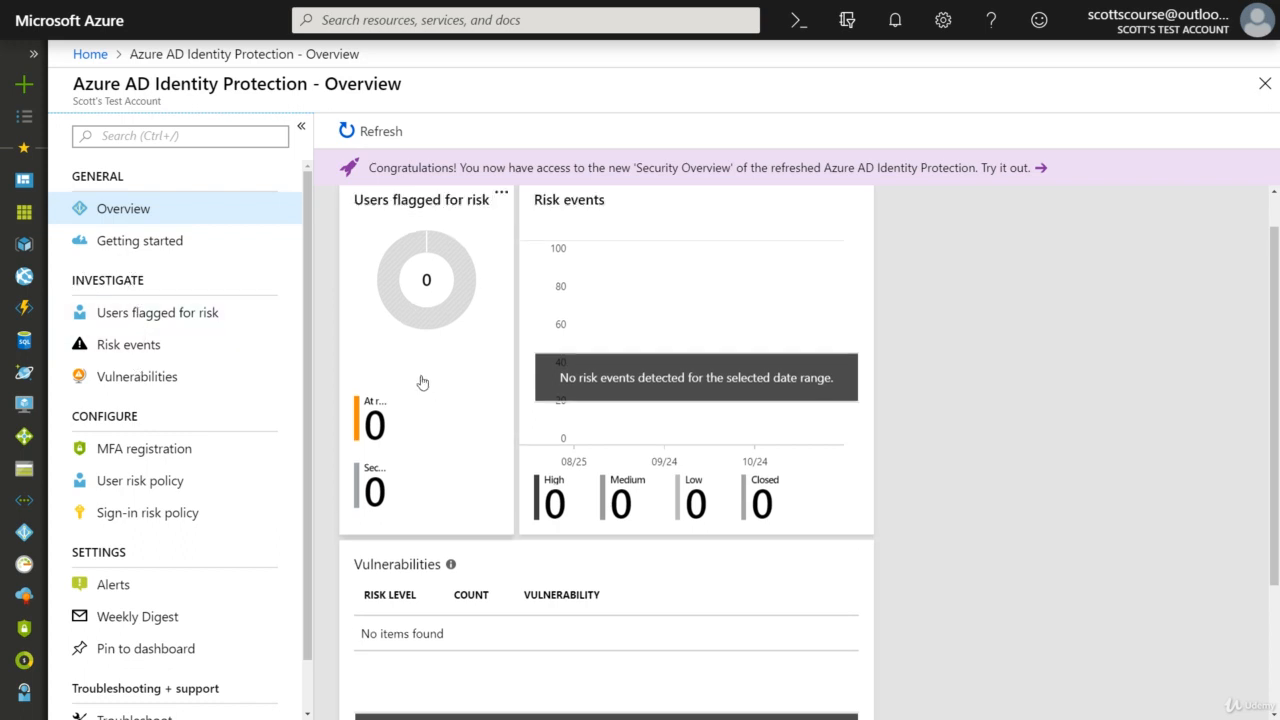
pyautogui.scroll(-2, 677, 314)
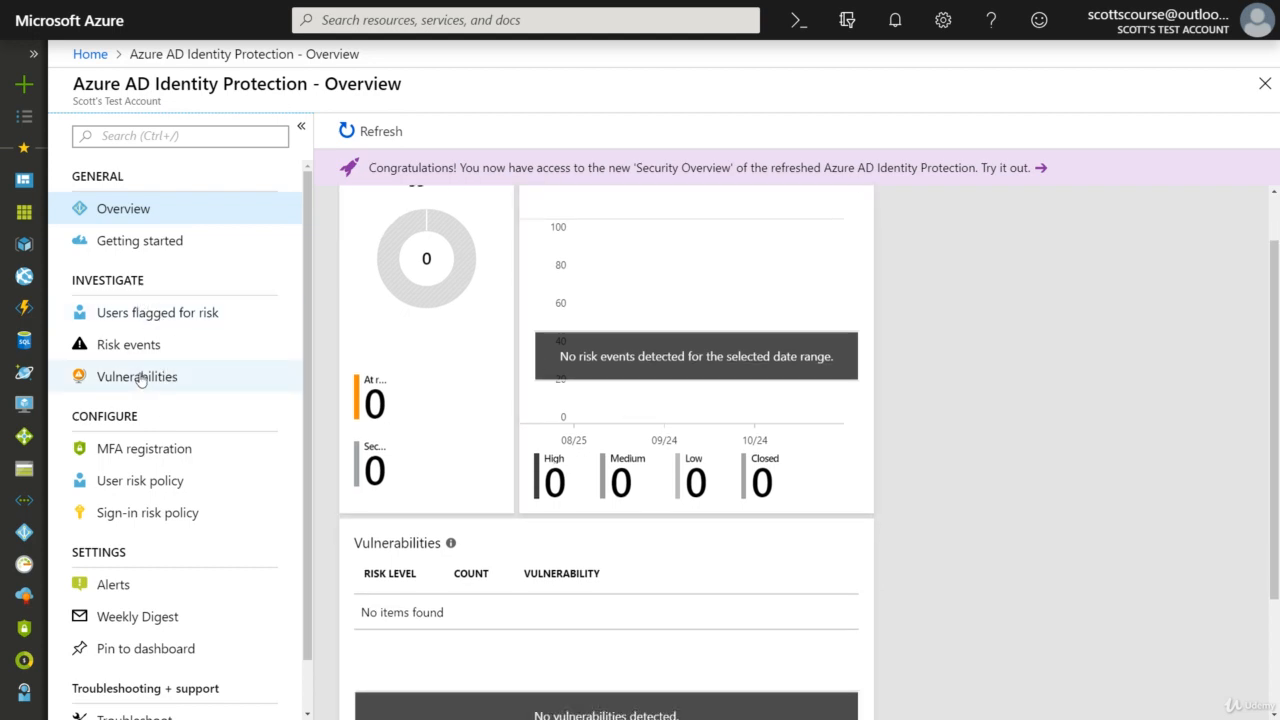
pyautogui.scroll(-1, 263, 357)
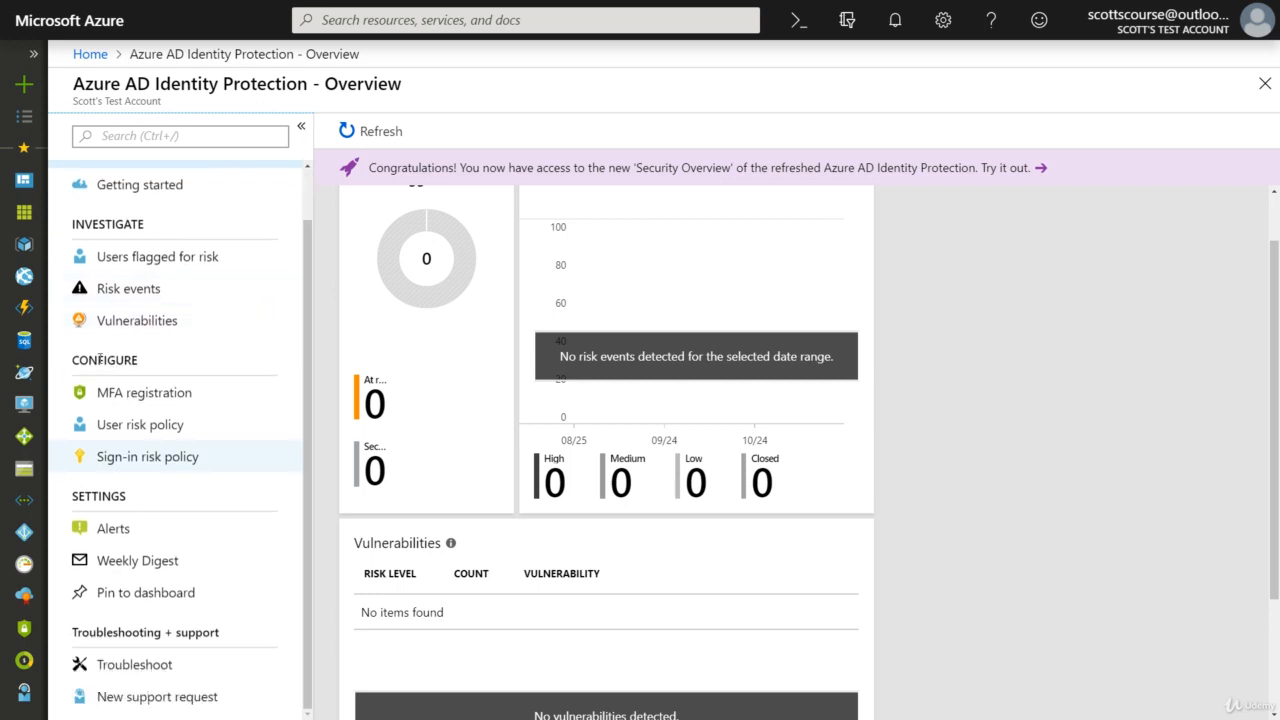
# Open the sign-in risk policy and review its settings and the users it applies to.
pyautogui.click(113, 464)
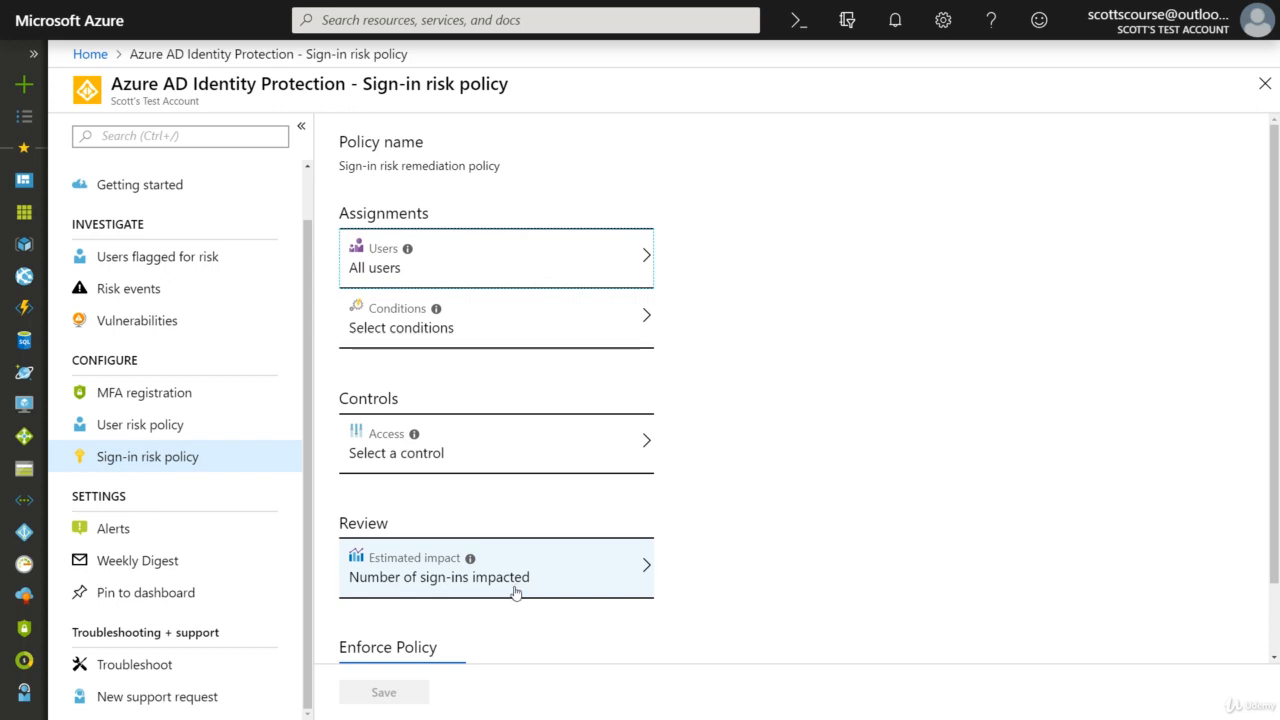
pyautogui.scroll(-2, 723, 400)
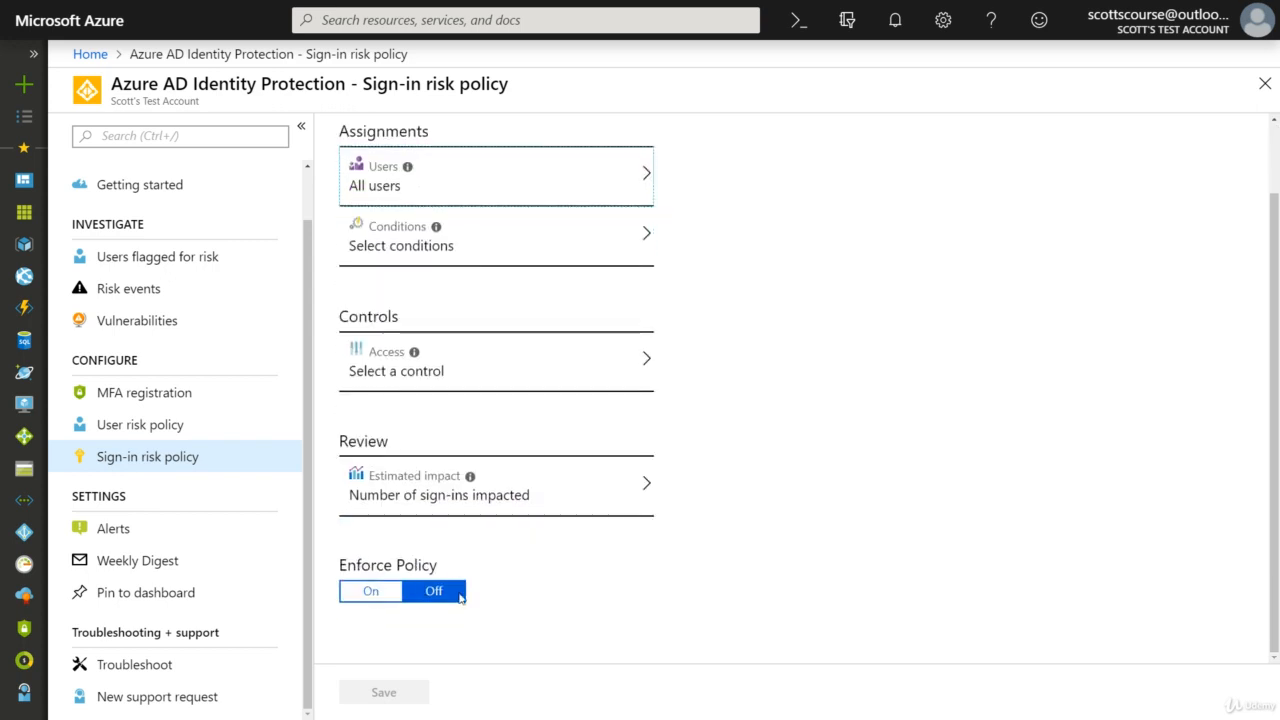
pyautogui.scroll(2, 743, 551)
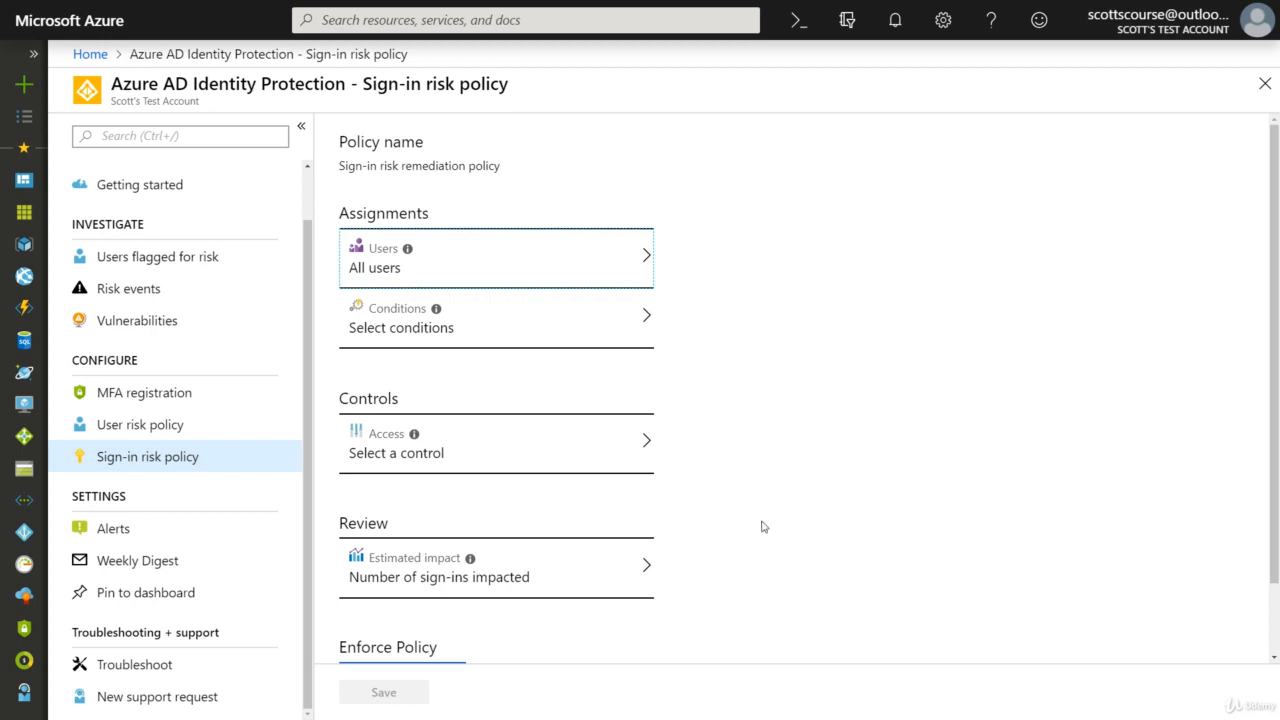
pyautogui.click(410, 269)
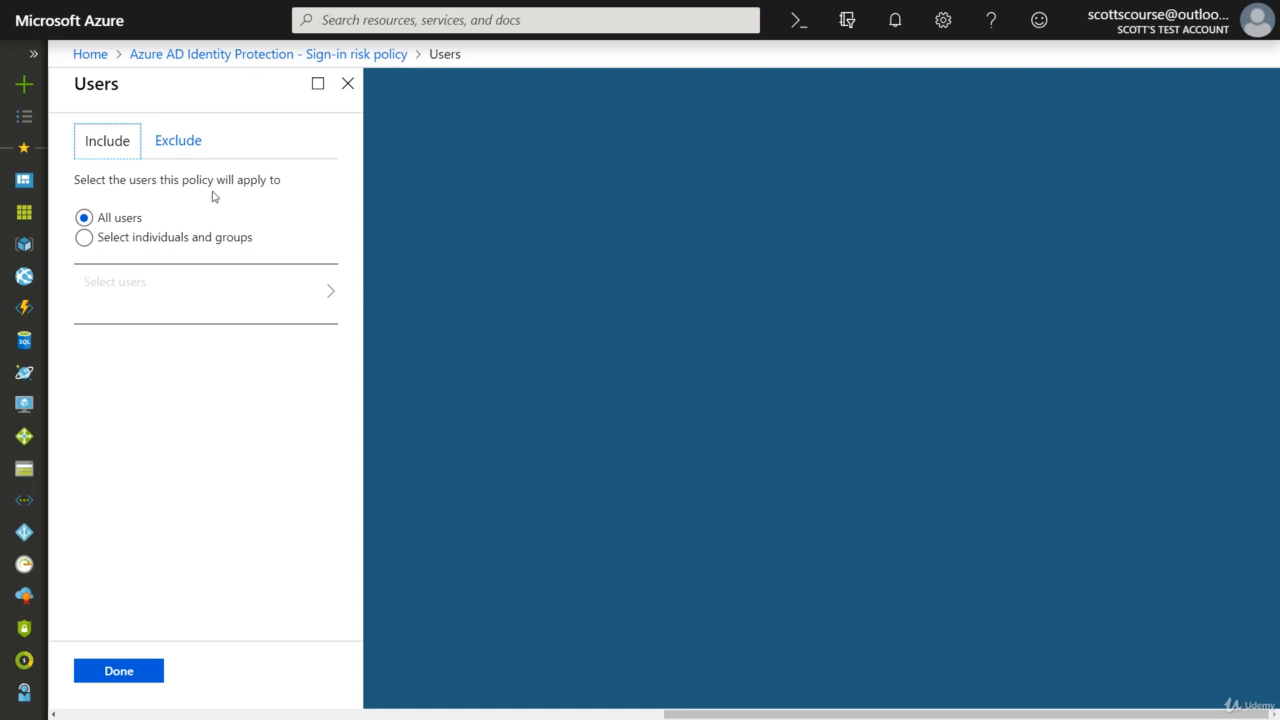
pyautogui.click(348, 84)
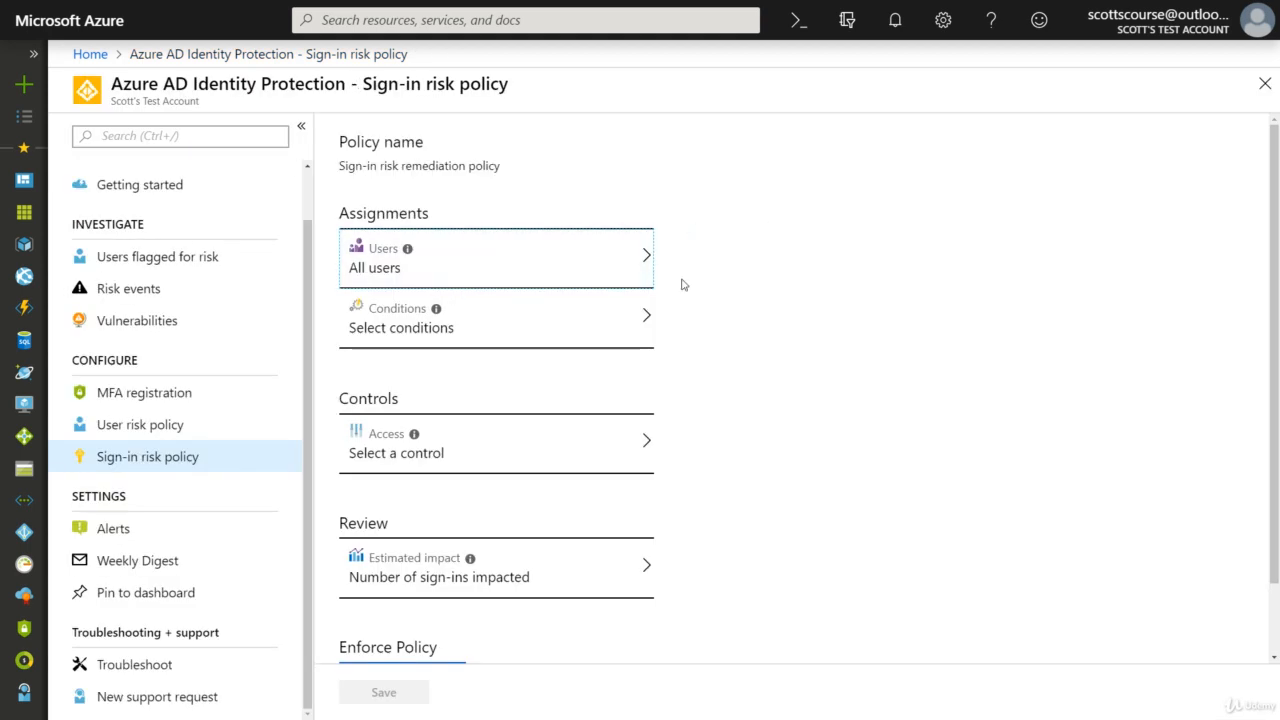
# Set the policy's sign-in risk condition to Medium and above.
pyautogui.click(386, 337)
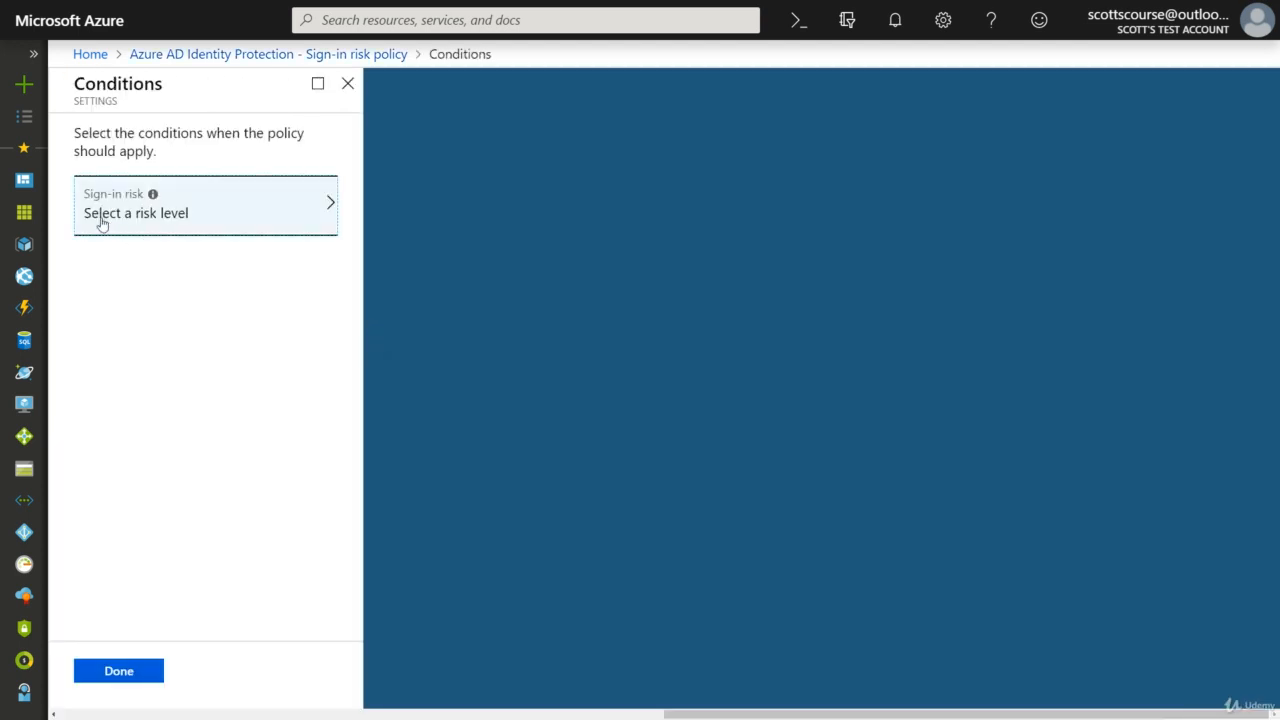
pyautogui.click(140, 208)
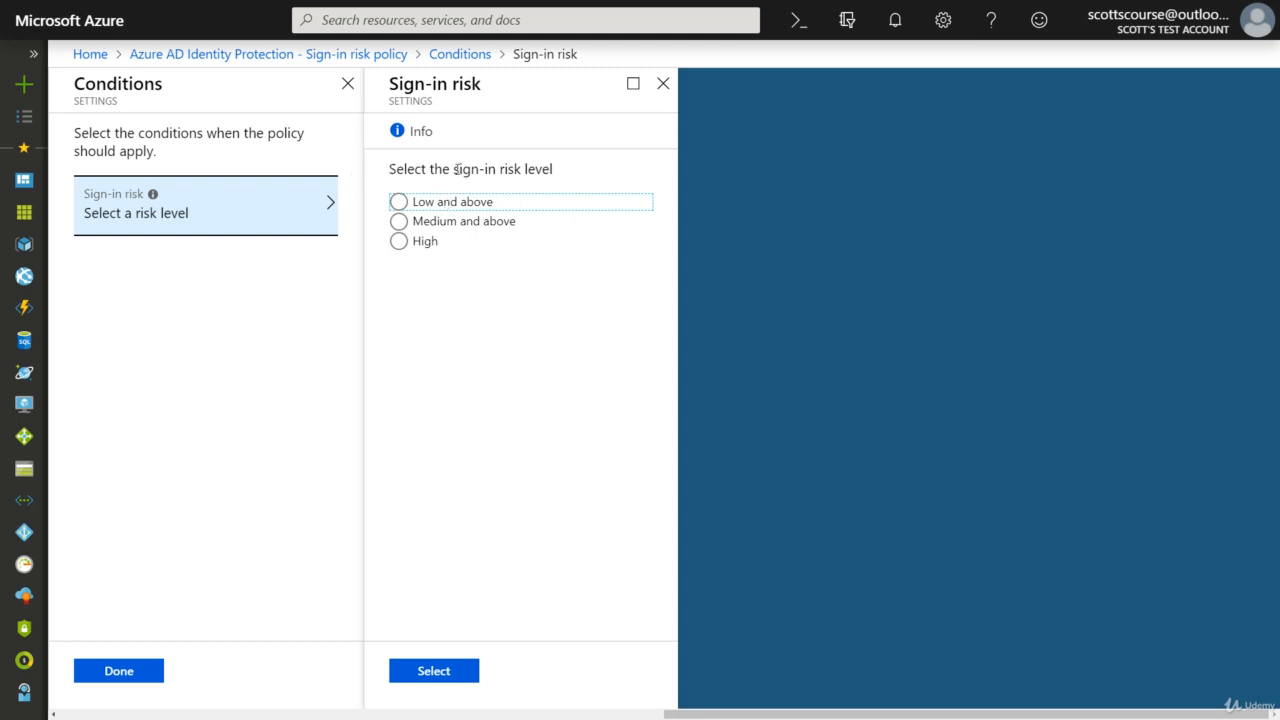
pyautogui.moveTo(453, 169); pyautogui.dragTo(521, 168)
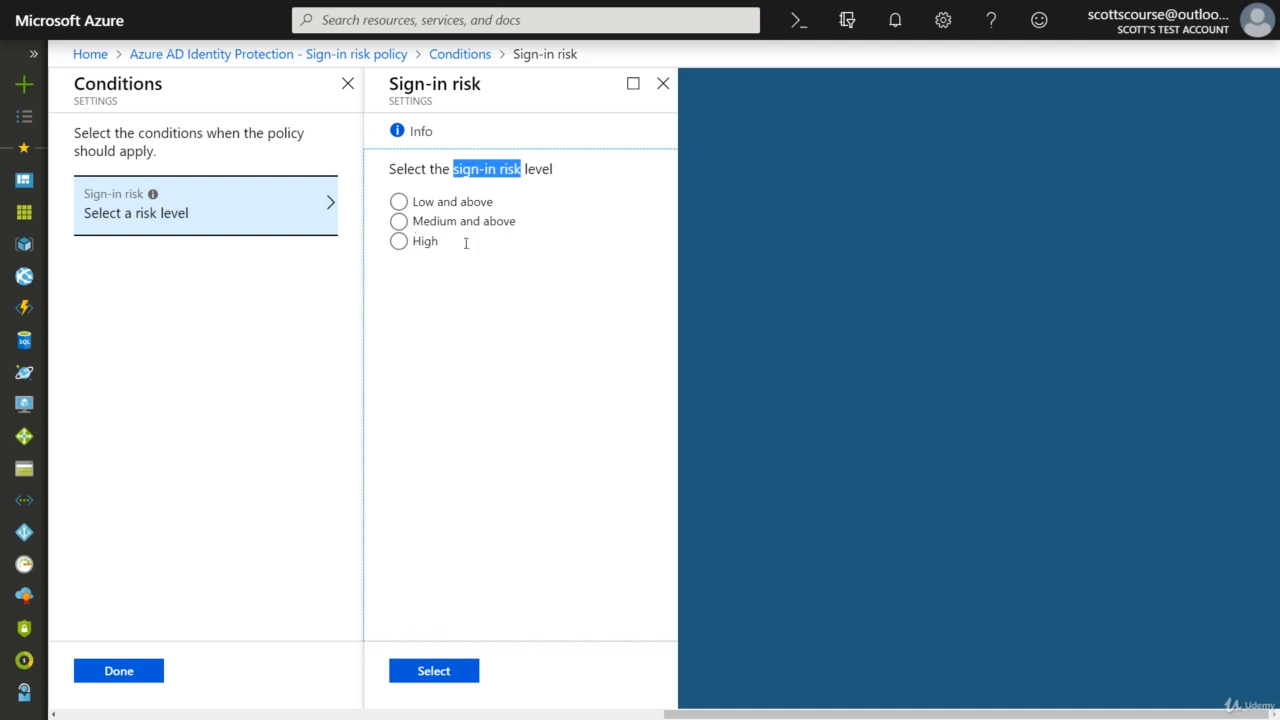
pyautogui.click(399, 201)
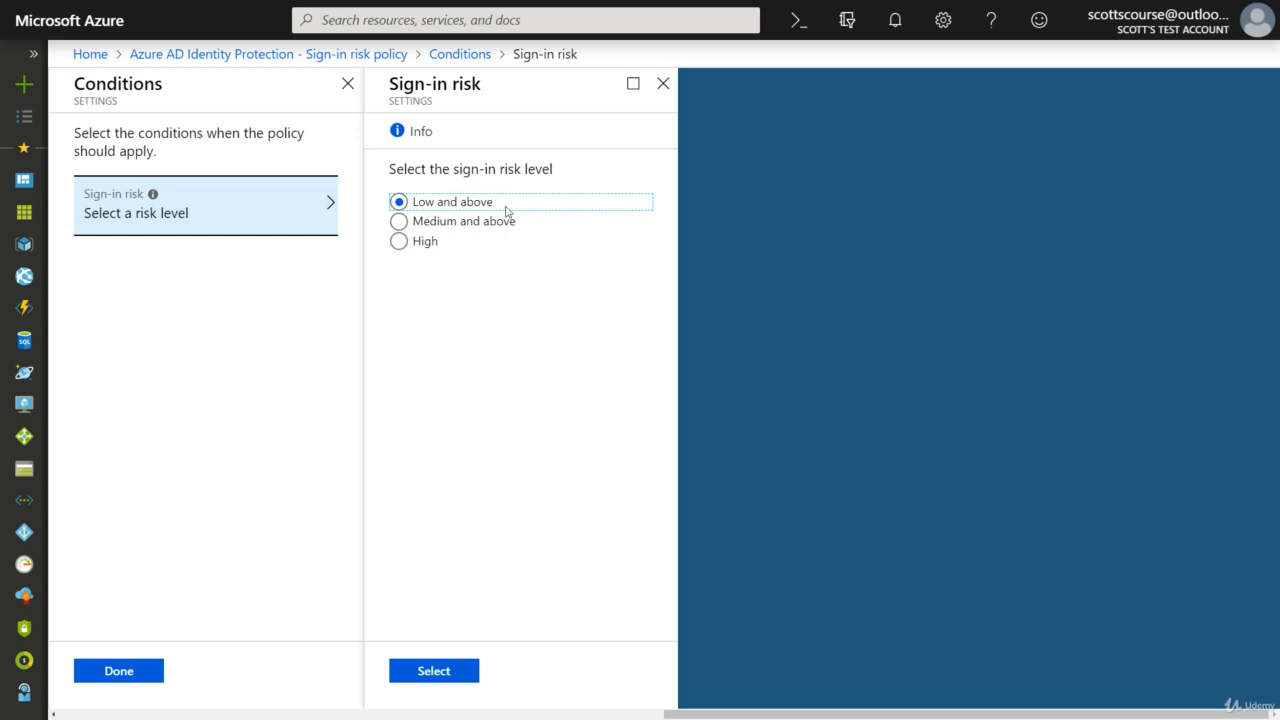
pyautogui.click(401, 222)
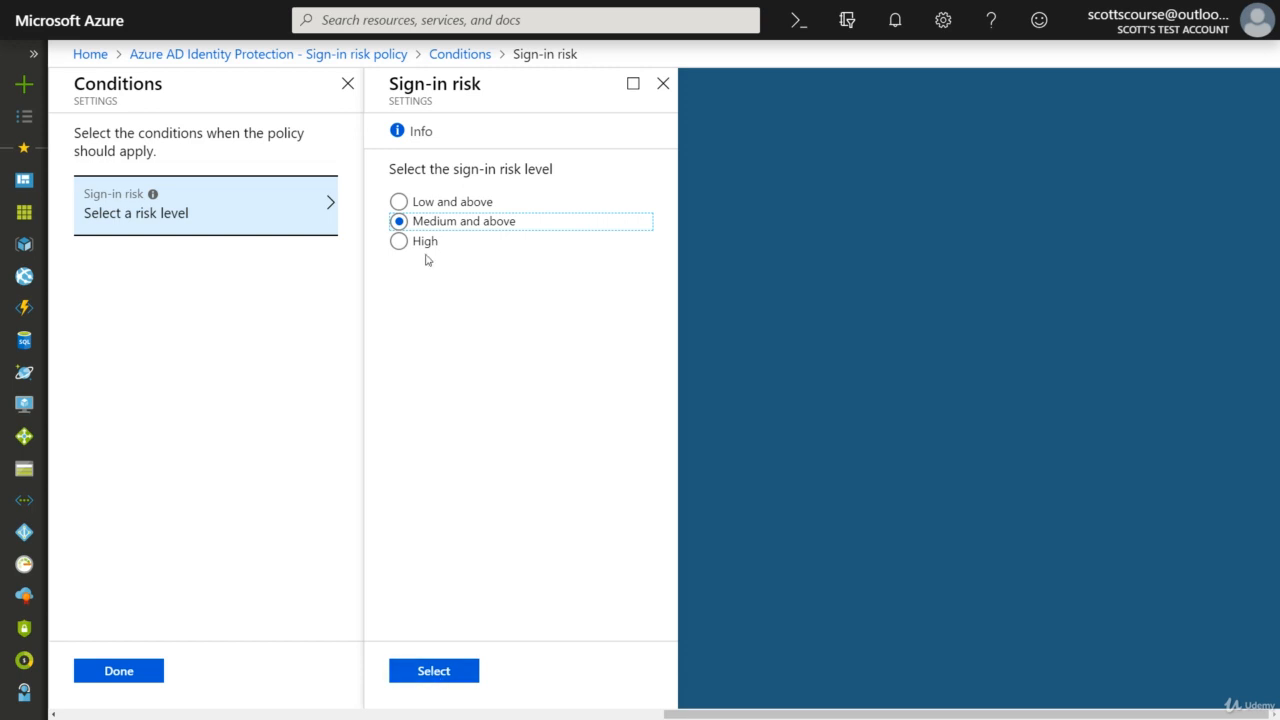
pyautogui.click(457, 673)
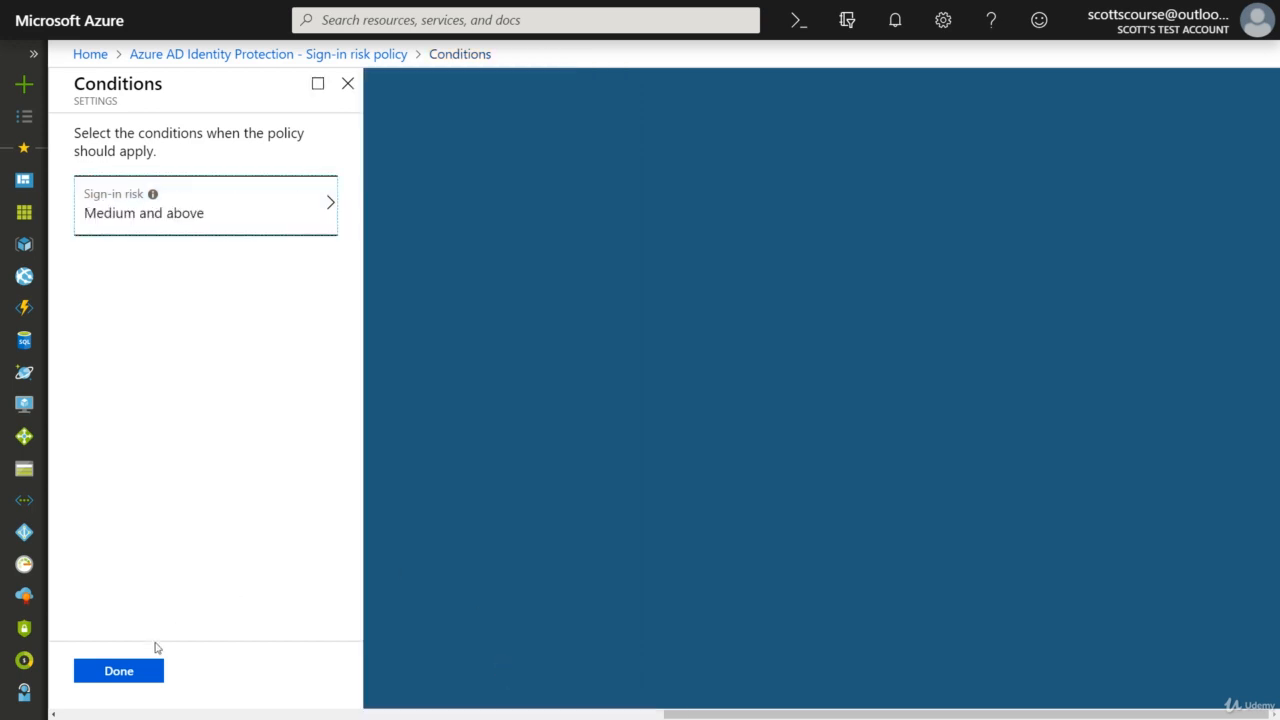
pyautogui.click(134, 673)
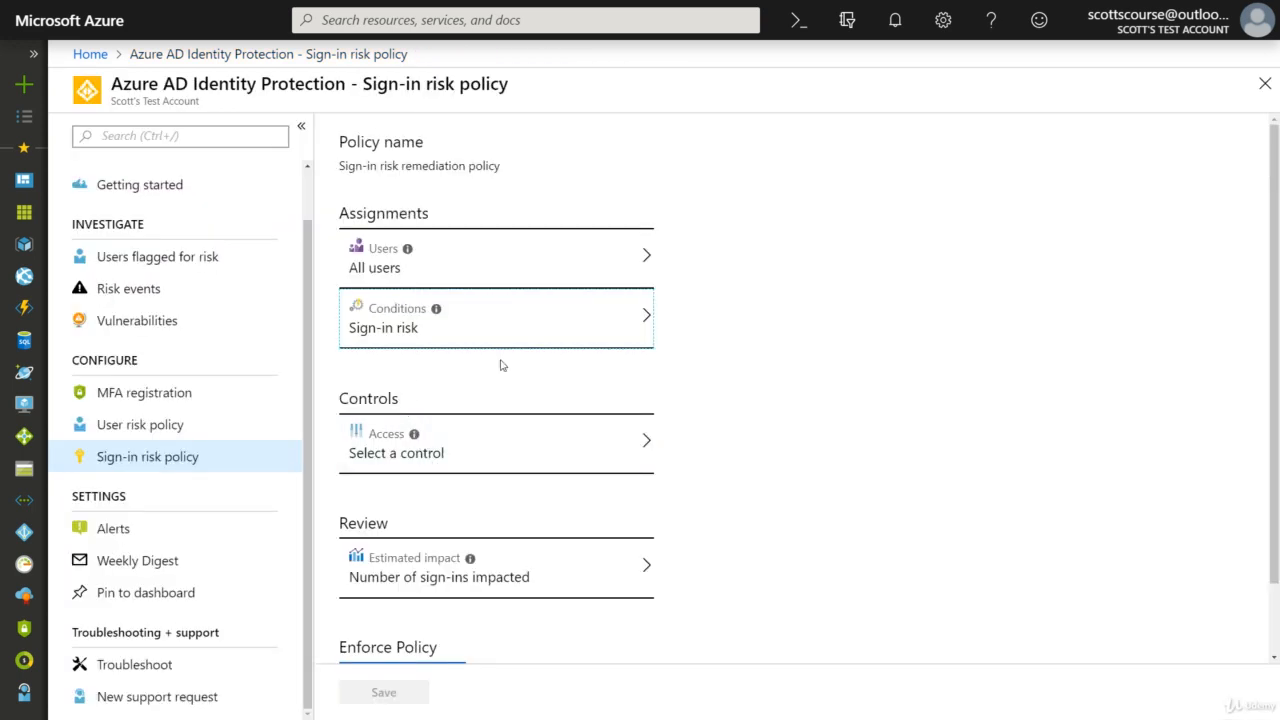
# Set the policy's access control to Allow access with Require multi-factor authentication enabled.
pyautogui.scroll(-1, 489, 373)
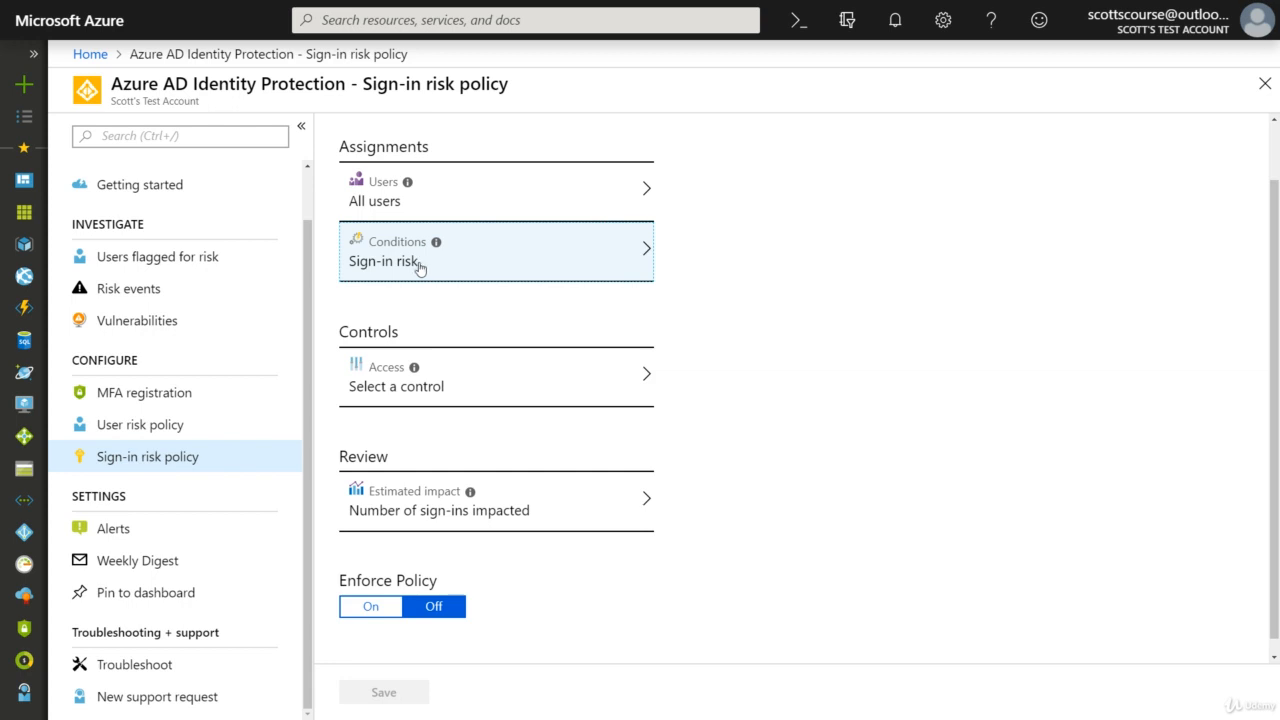
pyautogui.click(395, 400)
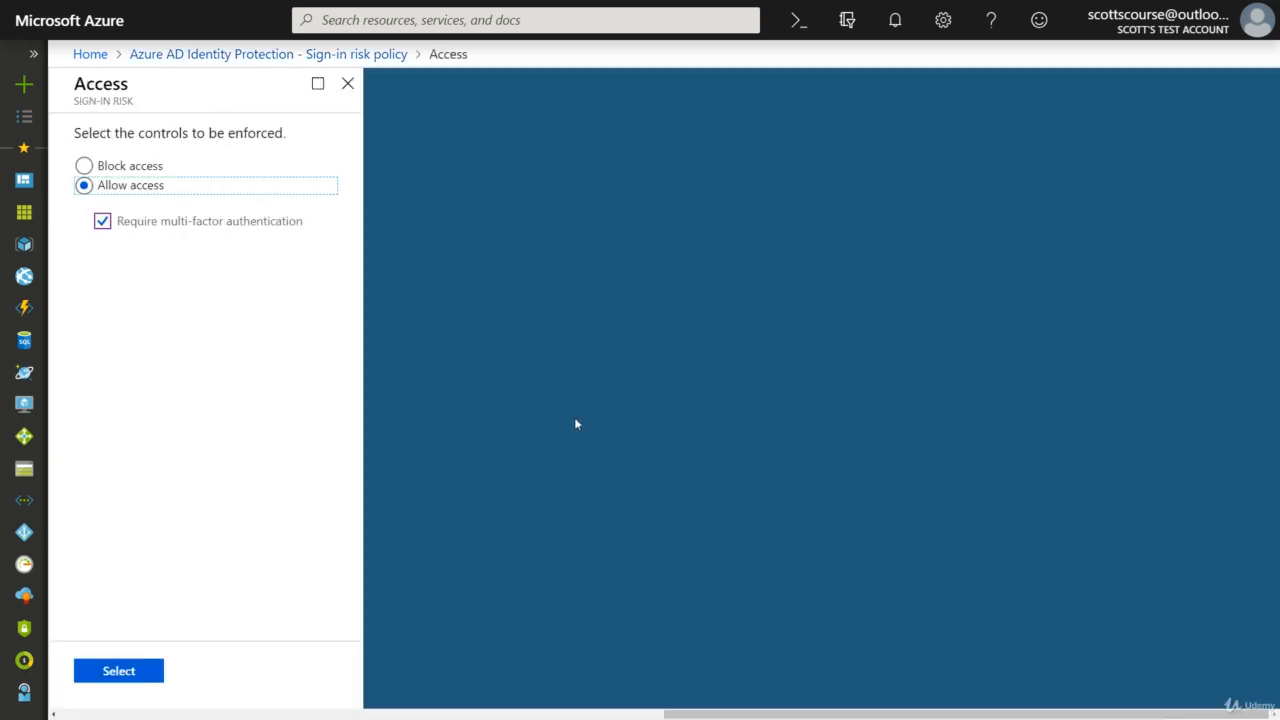
pyautogui.click(104, 222)
pyautogui.click(104, 222)
pyautogui.click(104, 222)
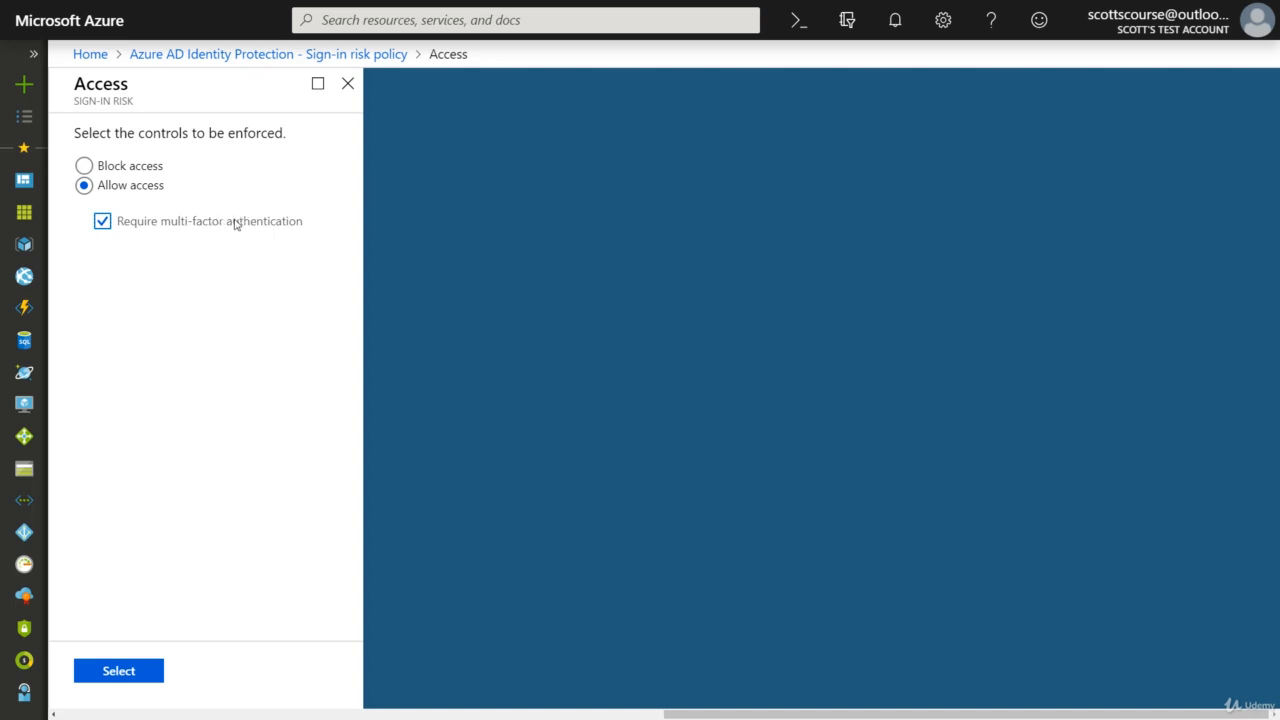
pyautogui.click(85, 166)
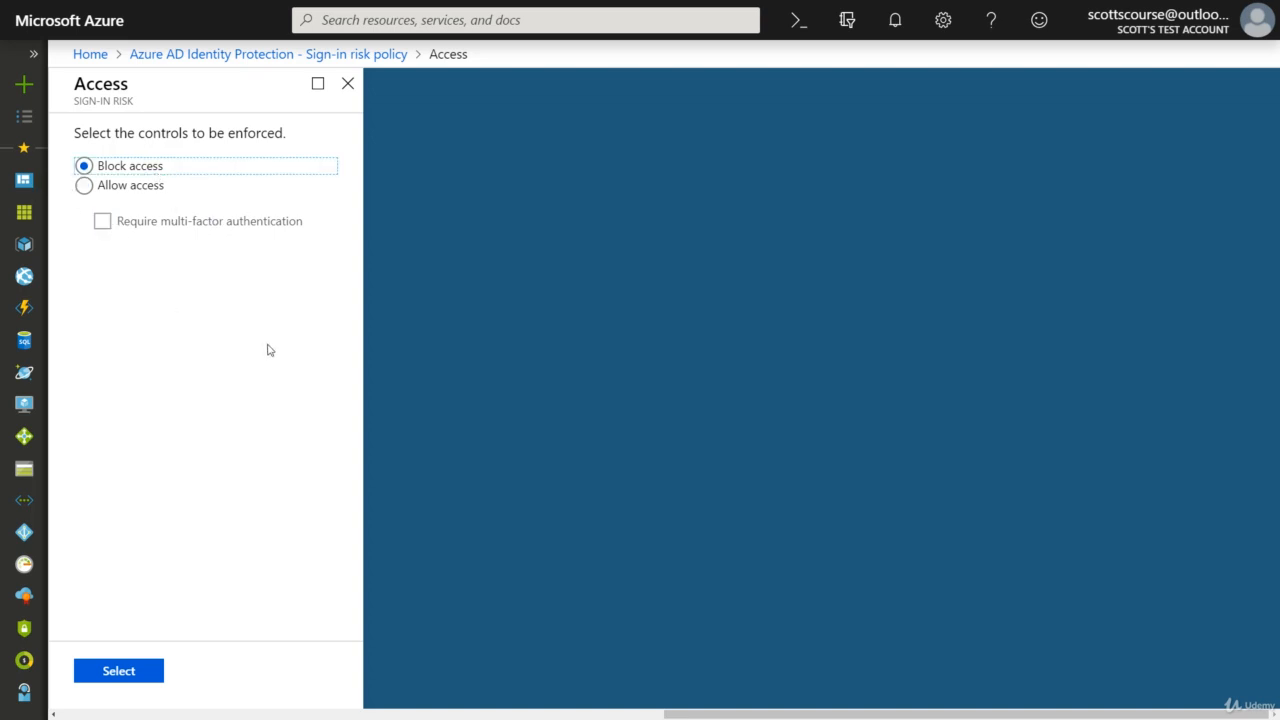
pyautogui.click(85, 186)
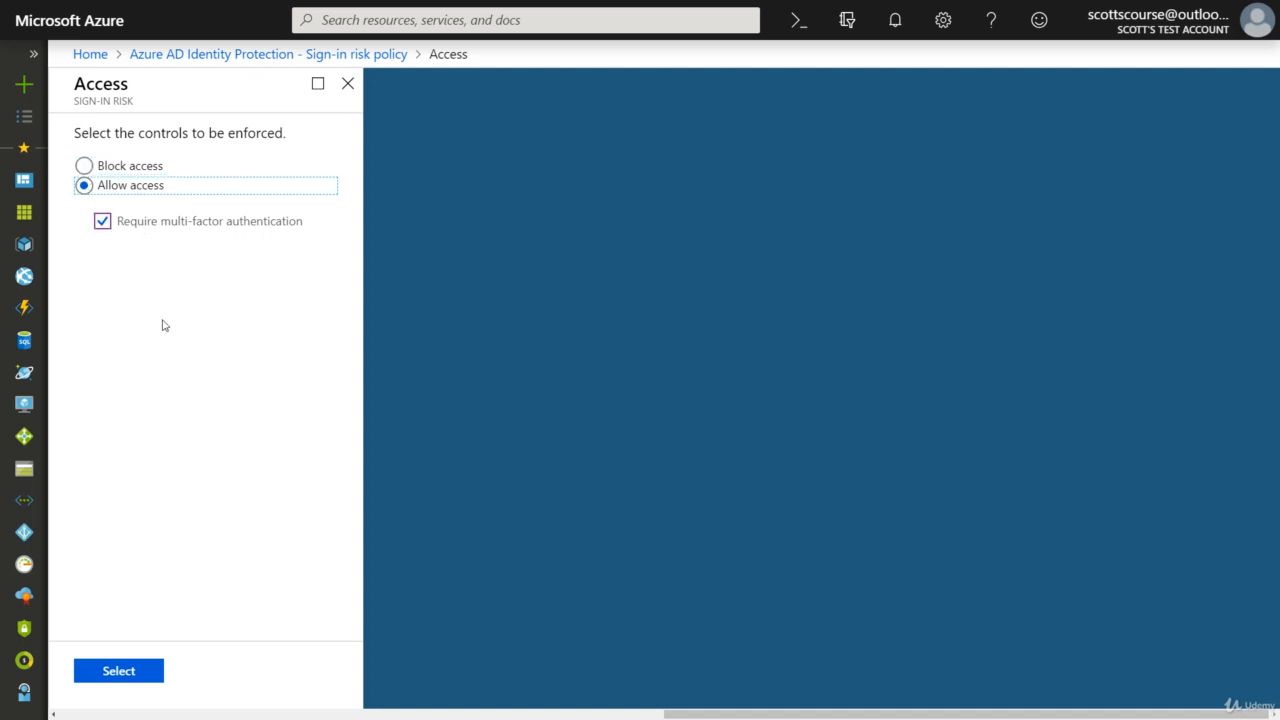
pyautogui.click(119, 669)
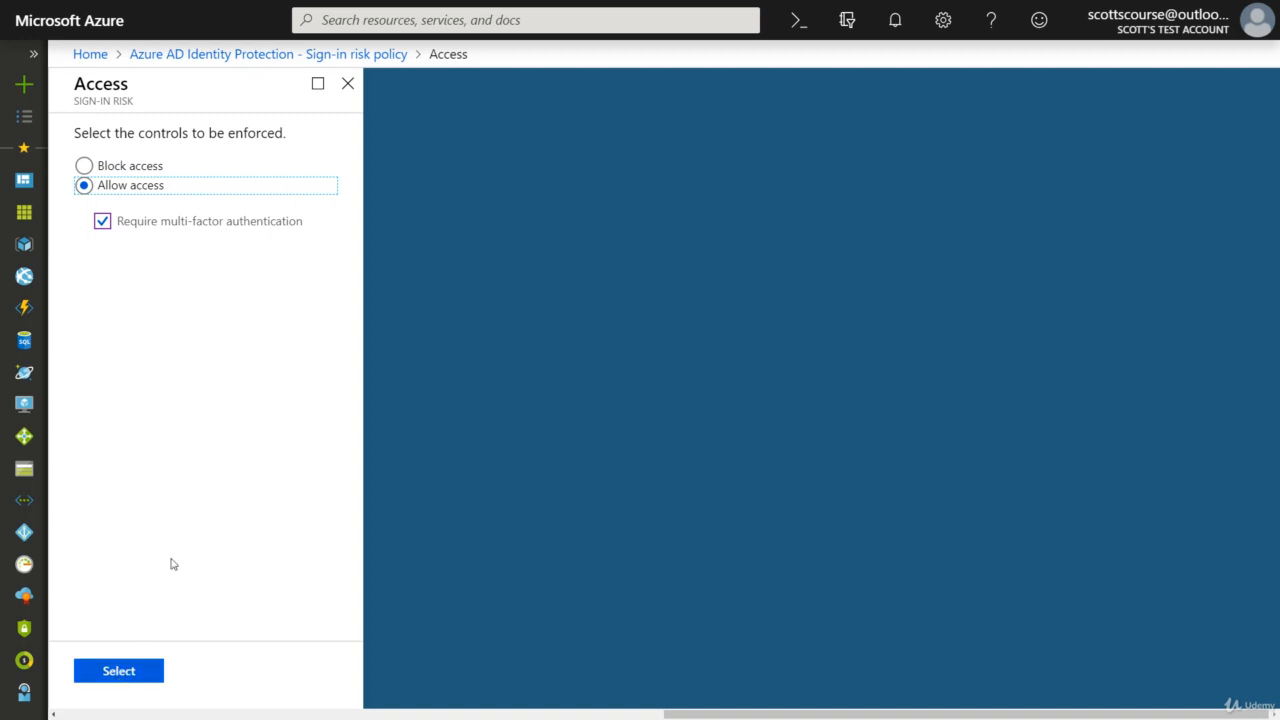
# Apply the multi-factor authentication access control and review the sign-in risk policy's estimated impact.
pyautogui.click(124, 671)
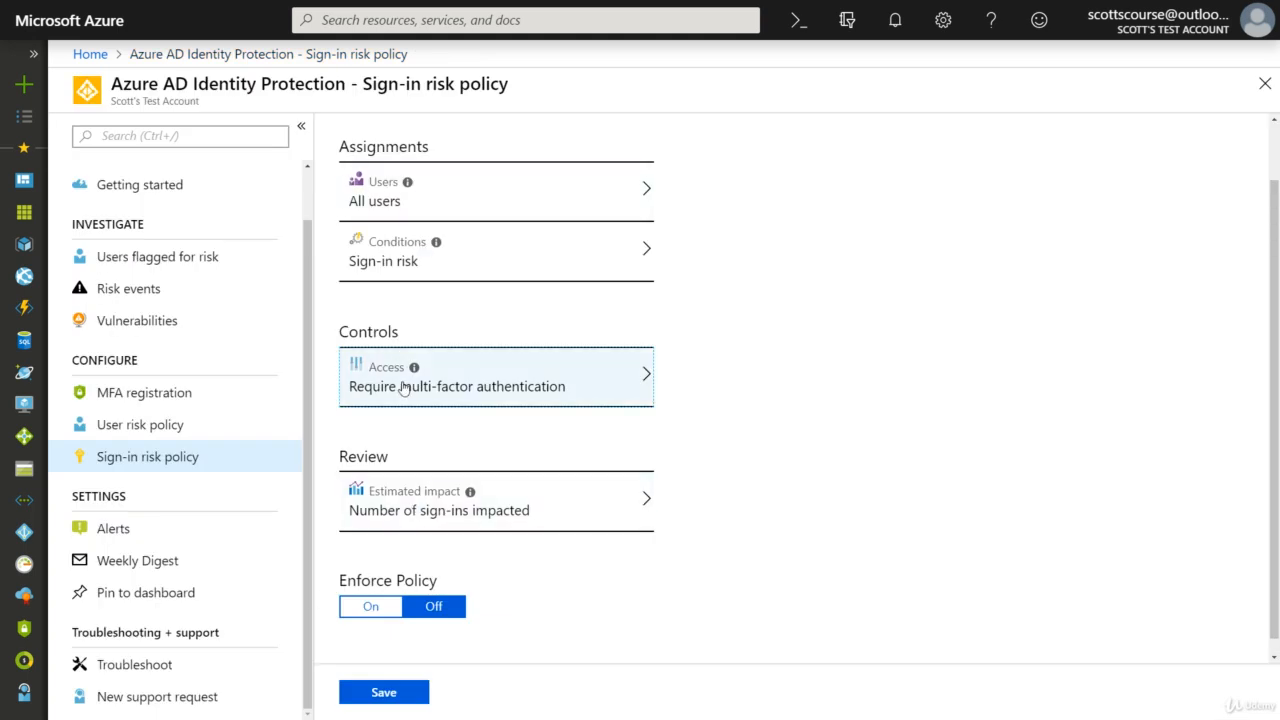
pyautogui.click(452, 517)
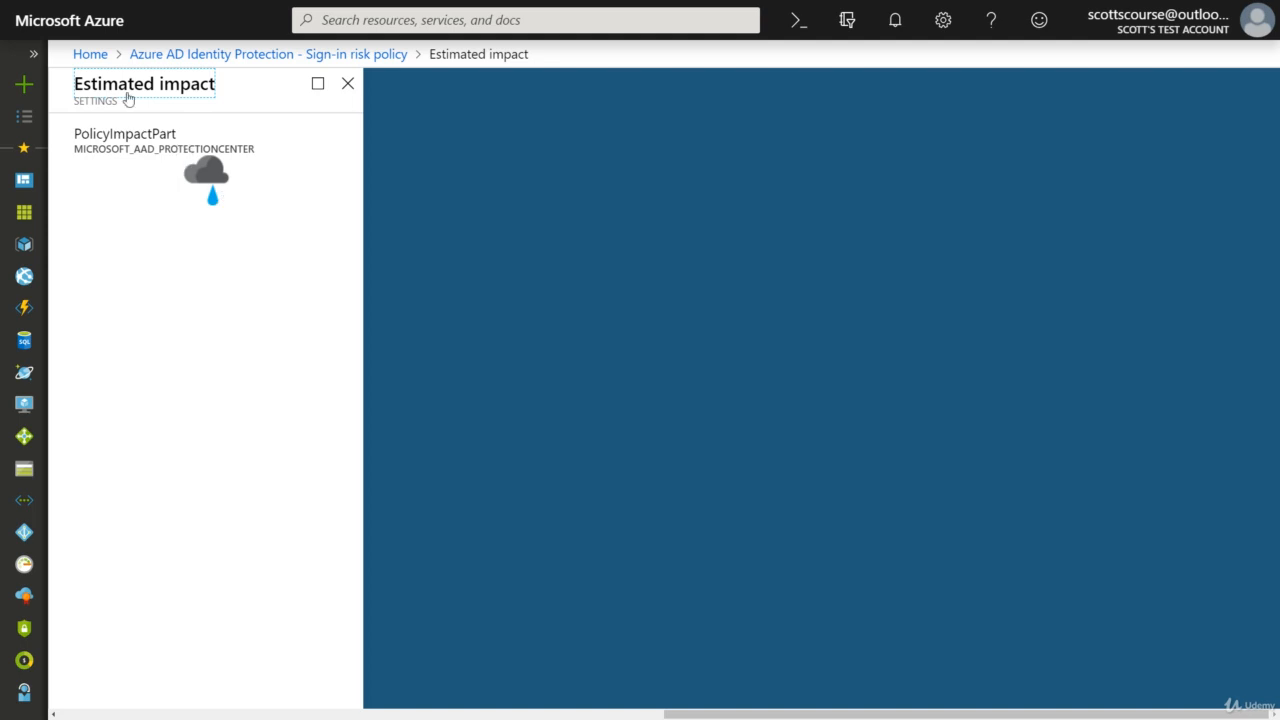
pyautogui.click(349, 84)
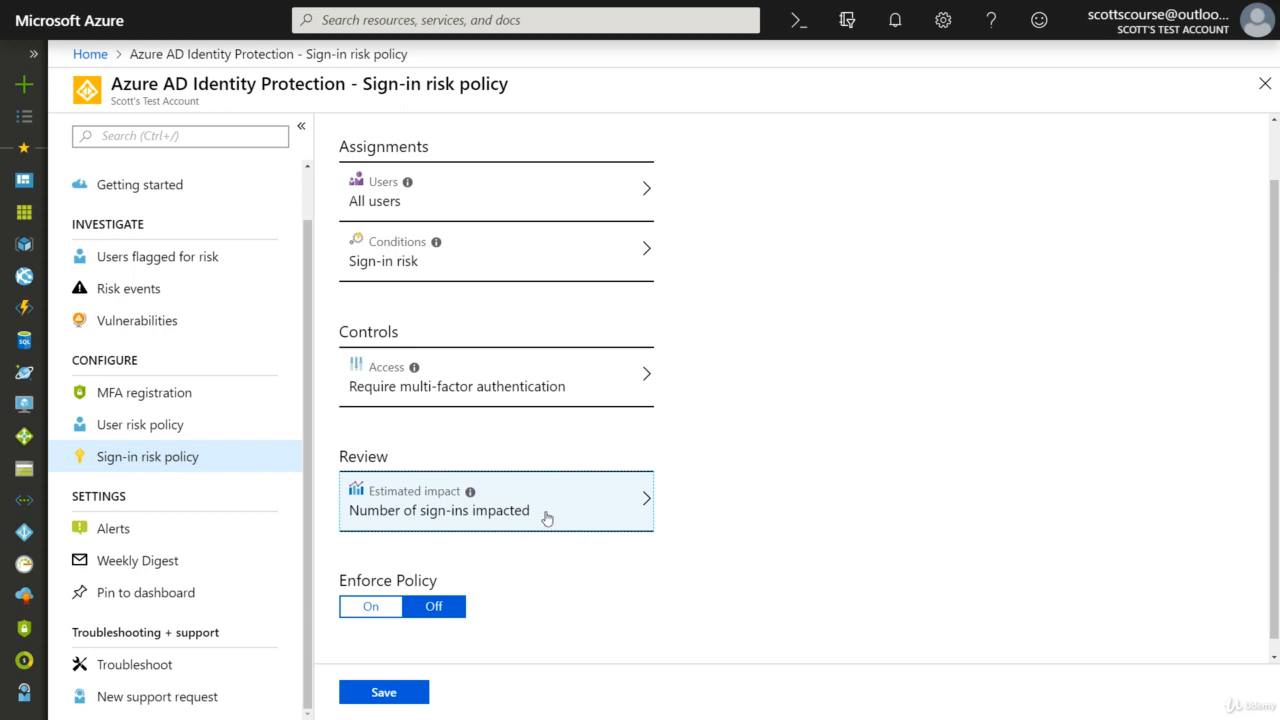
# Turn on enforcement of the sign-in risk policy and save it.
pyautogui.click(372, 606)
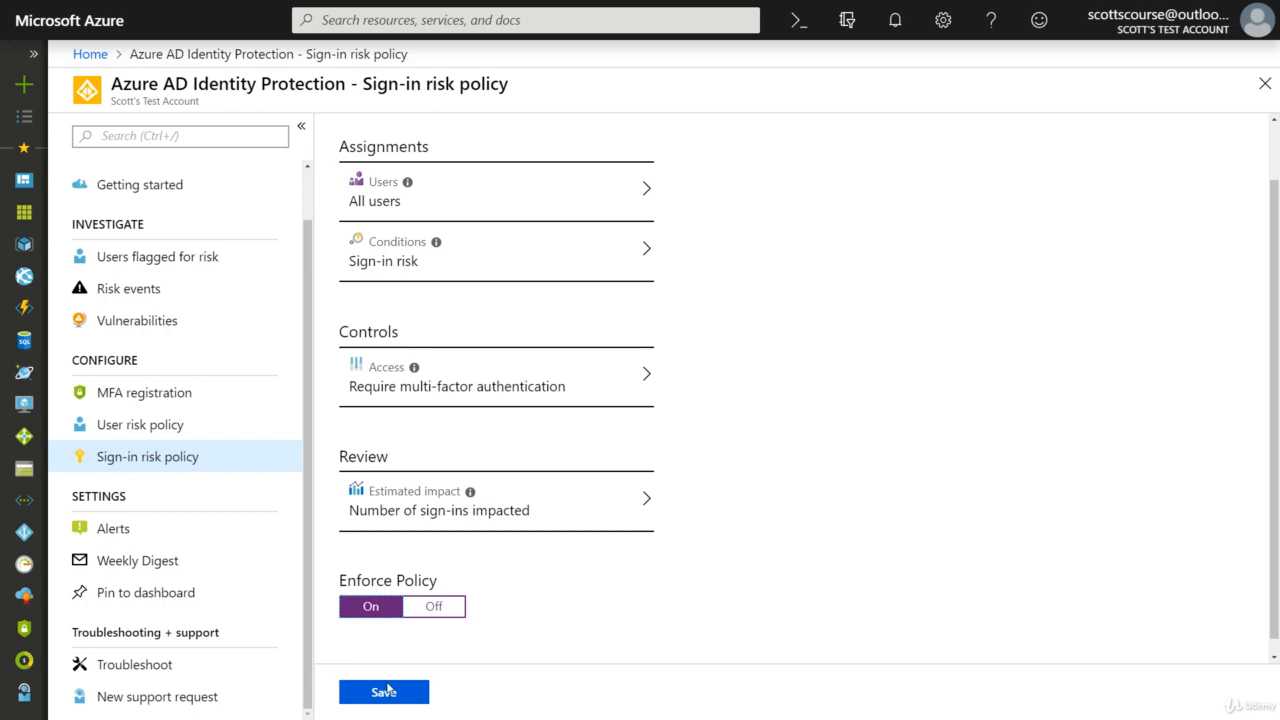
pyautogui.click(388, 690)
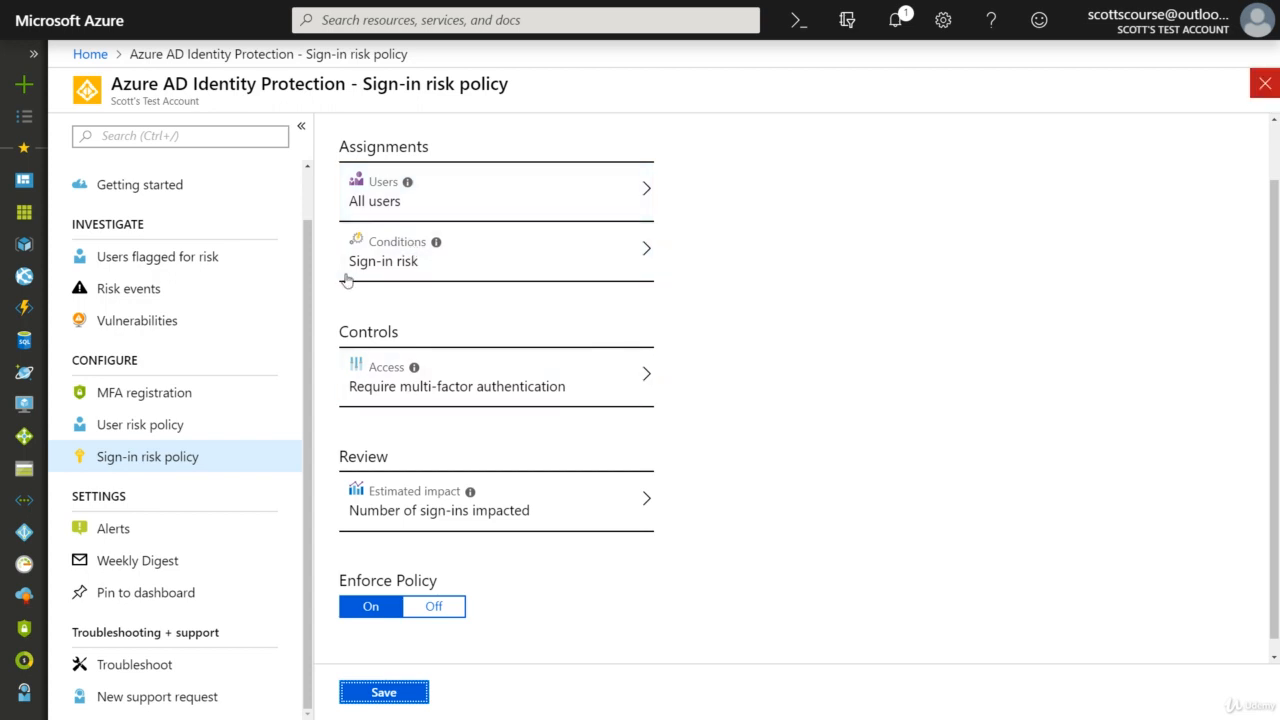
# Open the user risk policy and review the risk levels offered in its user risk condition, leaving the condition unset.
pyautogui.scroll(1, 180, 326)
pyautogui.click(140, 211)
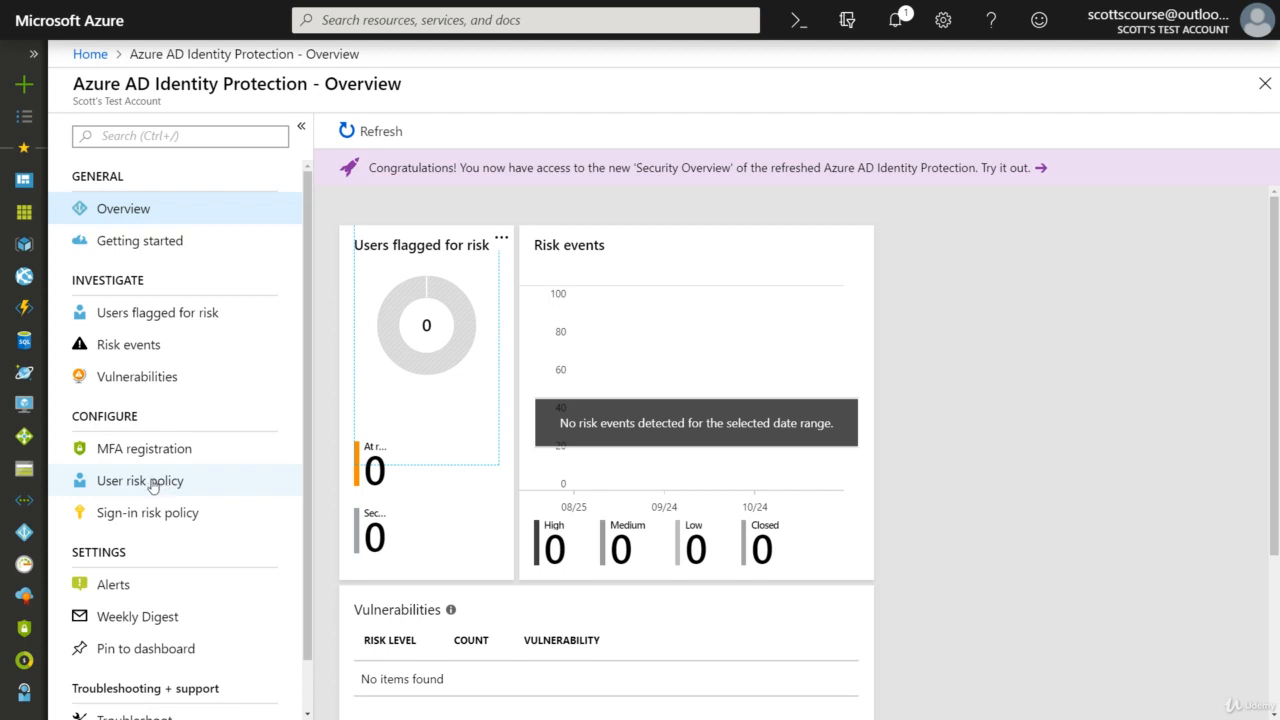
pyautogui.click(152, 486)
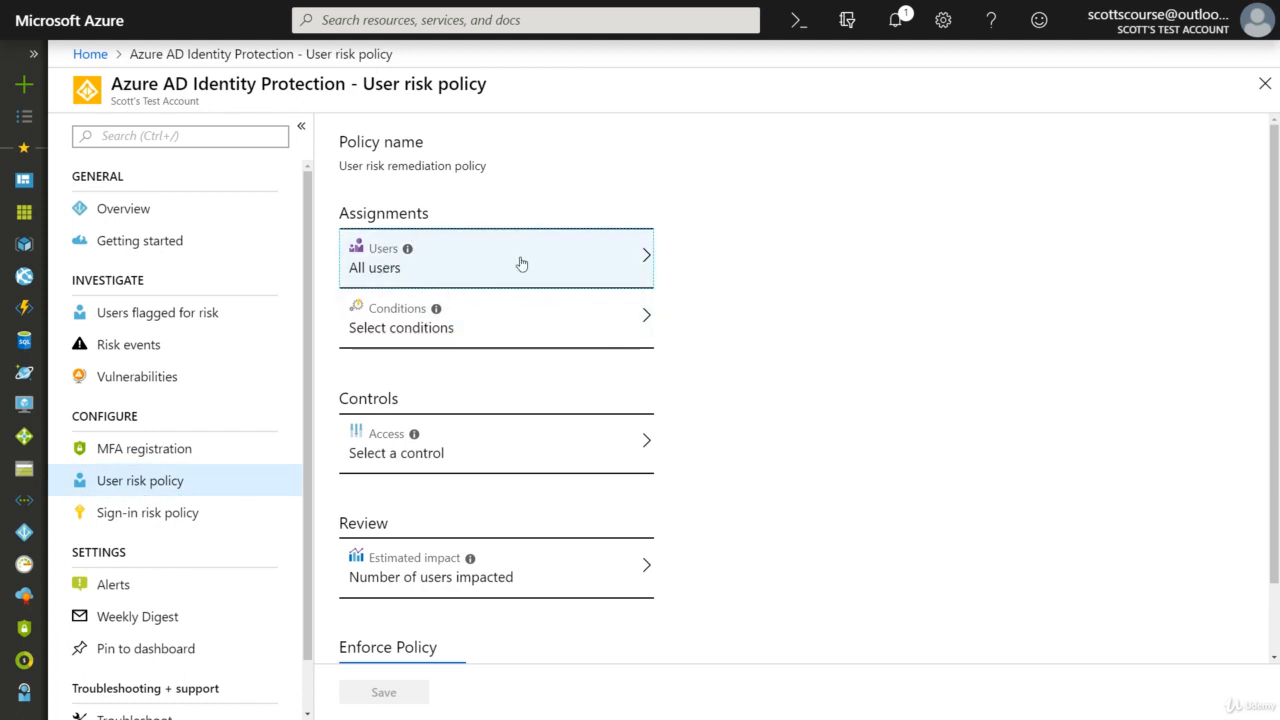
pyautogui.click(414, 329)
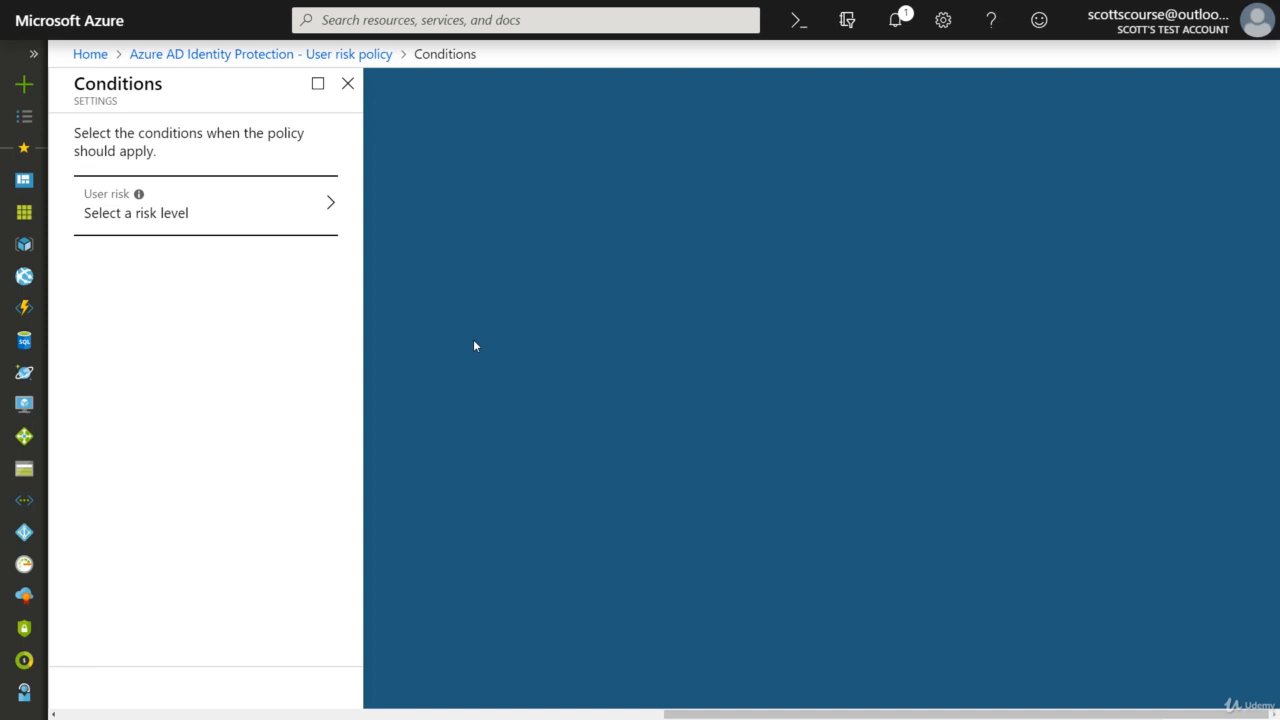
pyautogui.click(167, 230)
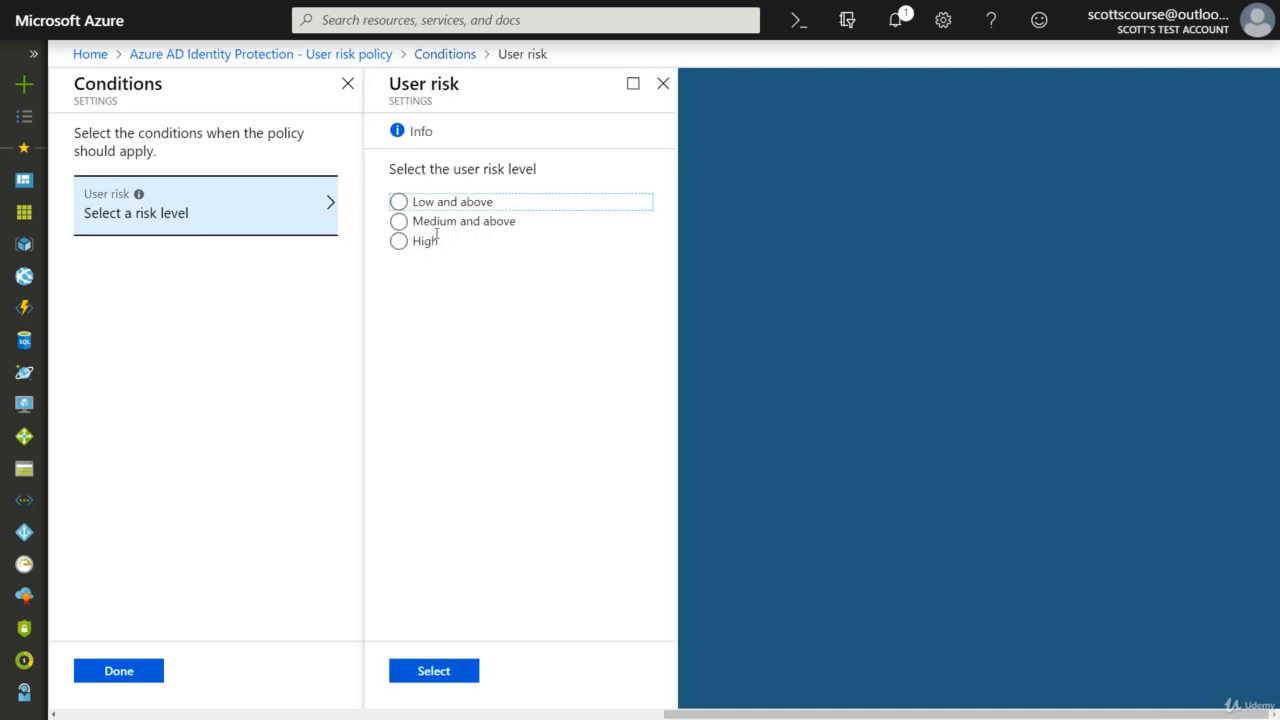
pyautogui.click(663, 84)
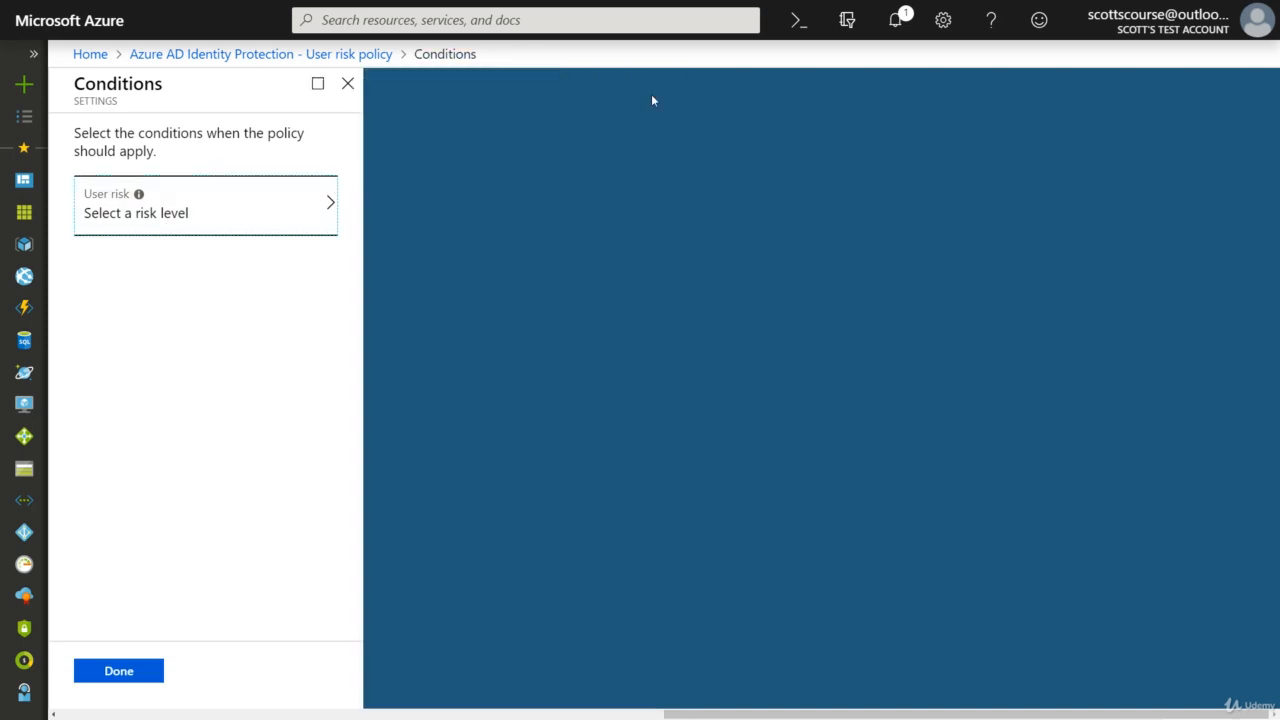
pyautogui.click(348, 84)
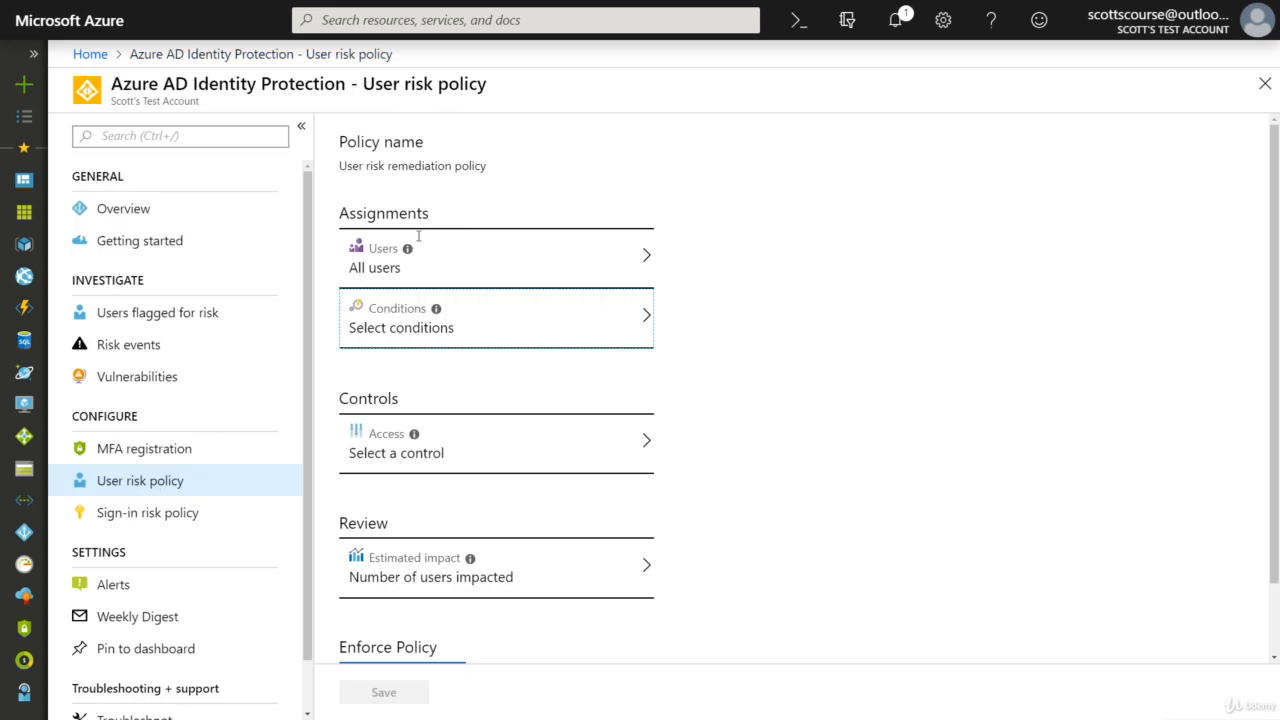
# Review the user risk policy's Allow access control with Require password change, discarding the edits, and look over its enforcement setting.
pyautogui.click(390, 455)
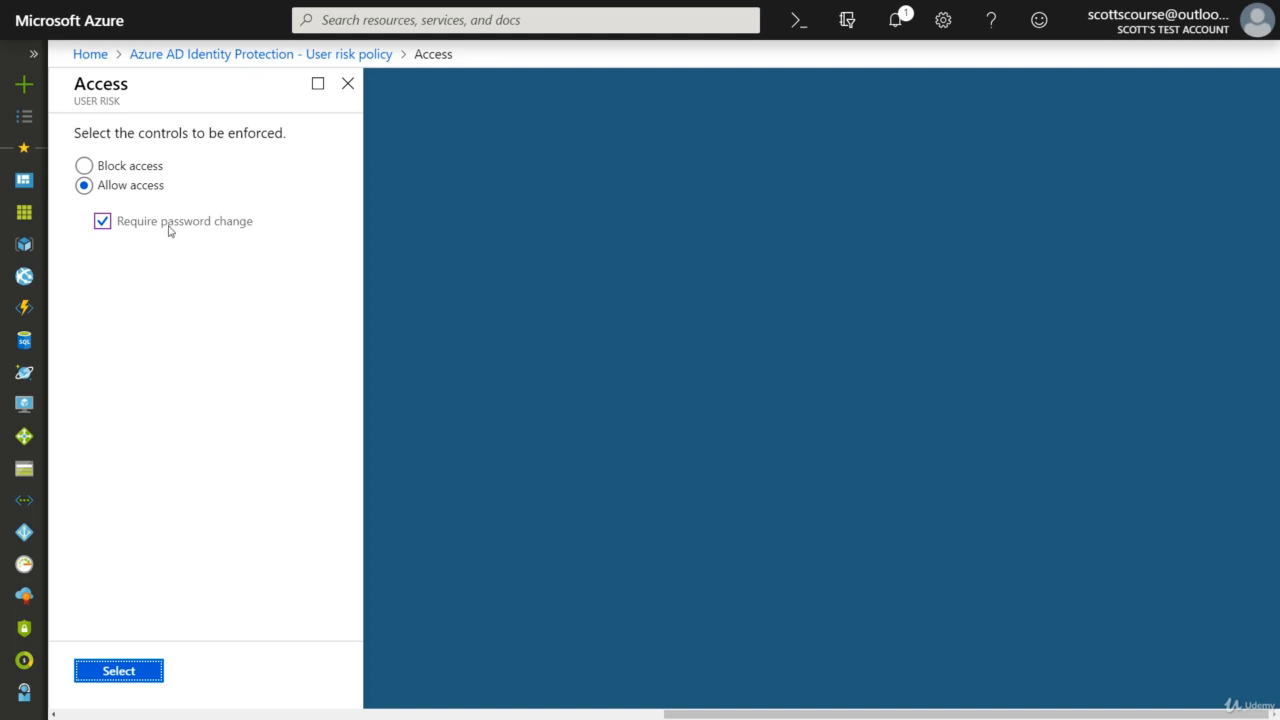
pyautogui.click(348, 86)
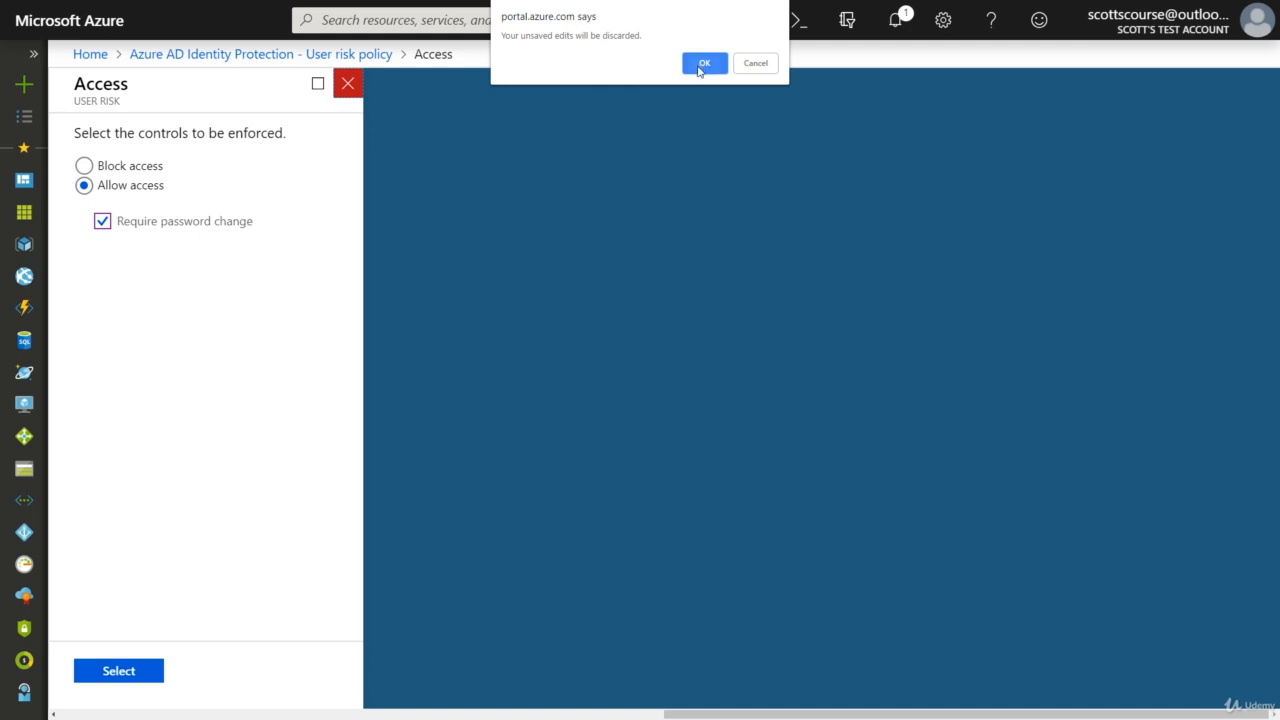
pyautogui.click(699, 64)
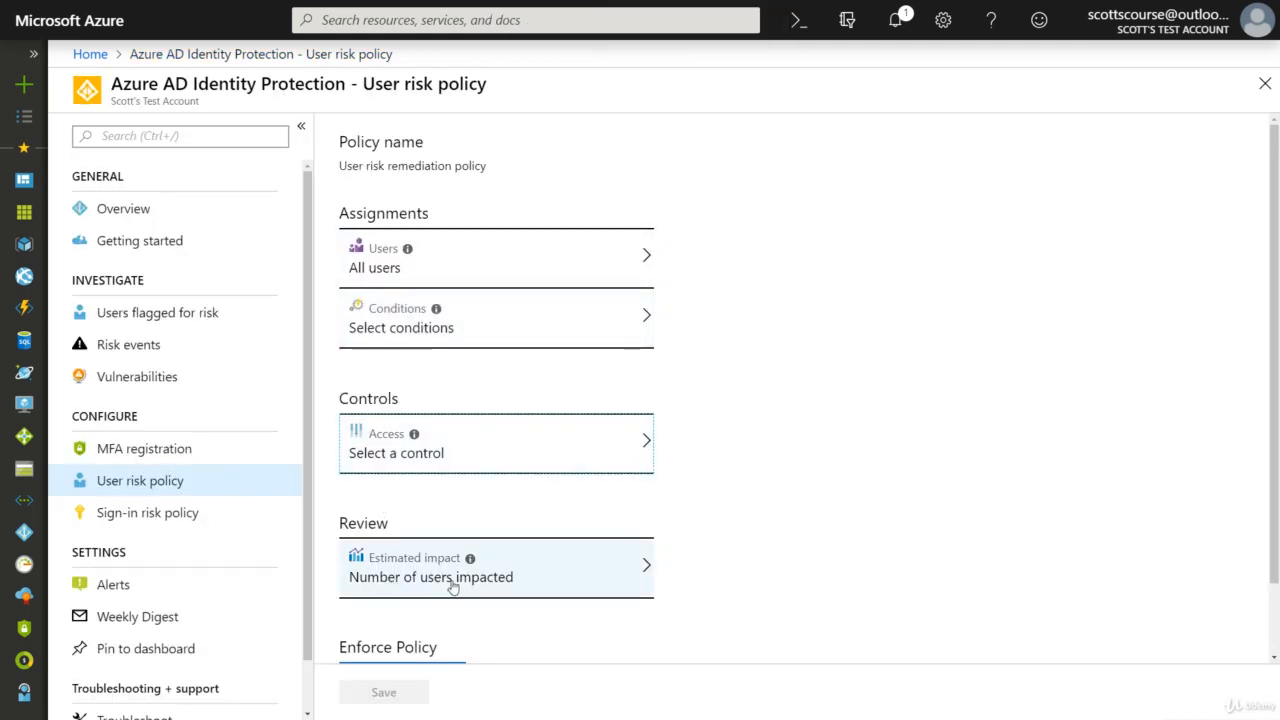
pyautogui.scroll(-2, 452, 588)
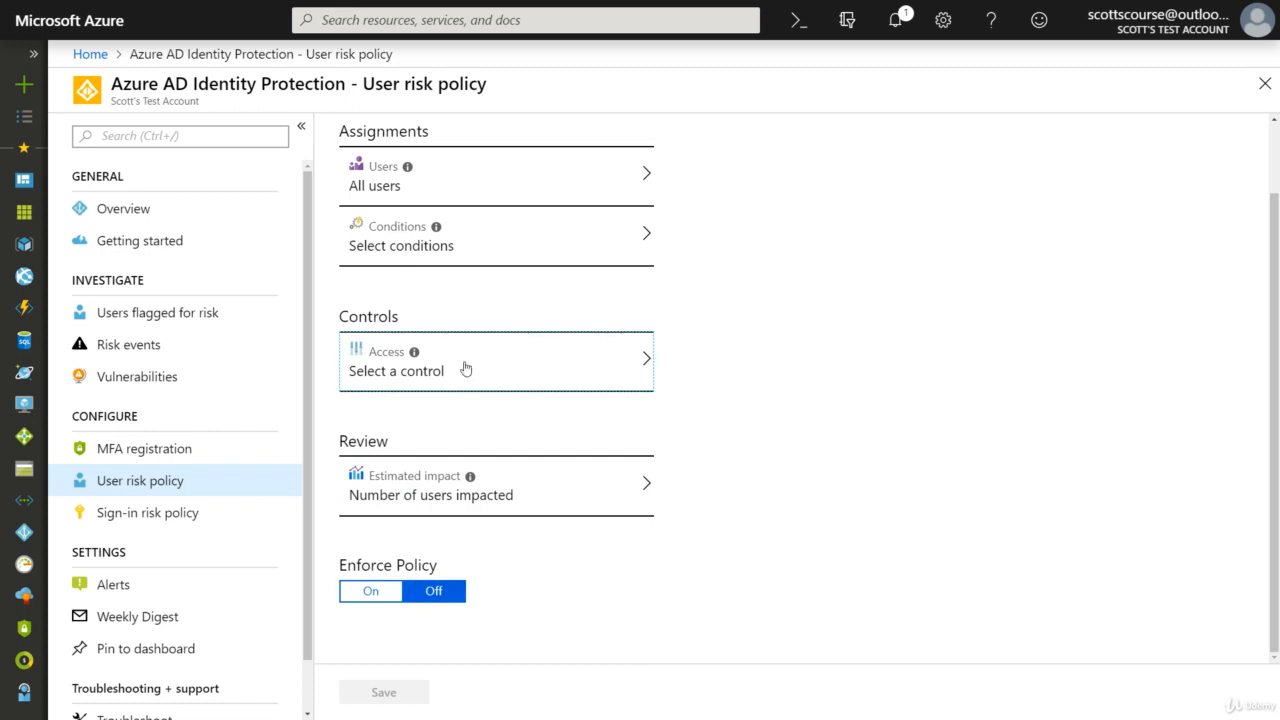
pyautogui.scroll(2, 543, 249)
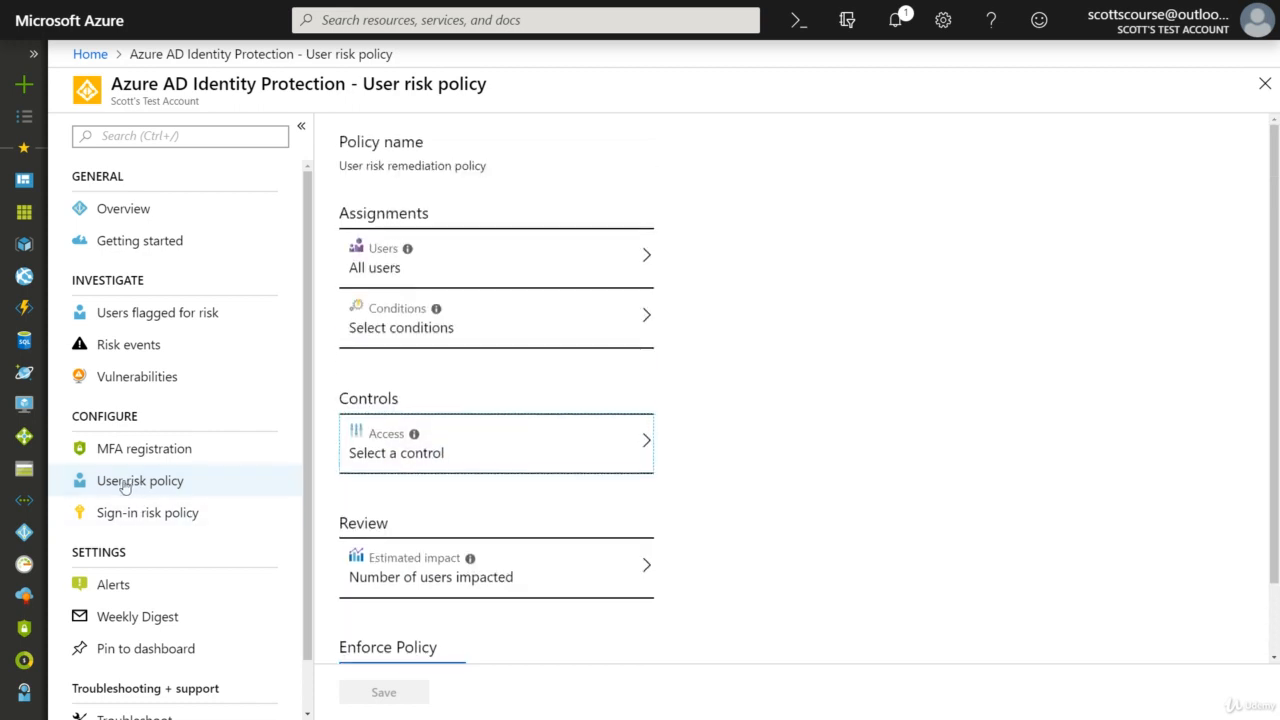
# Review the Identity Protection overview and the page for pinning it to the dashboard, without creating the pin.
pyautogui.click(133, 208)
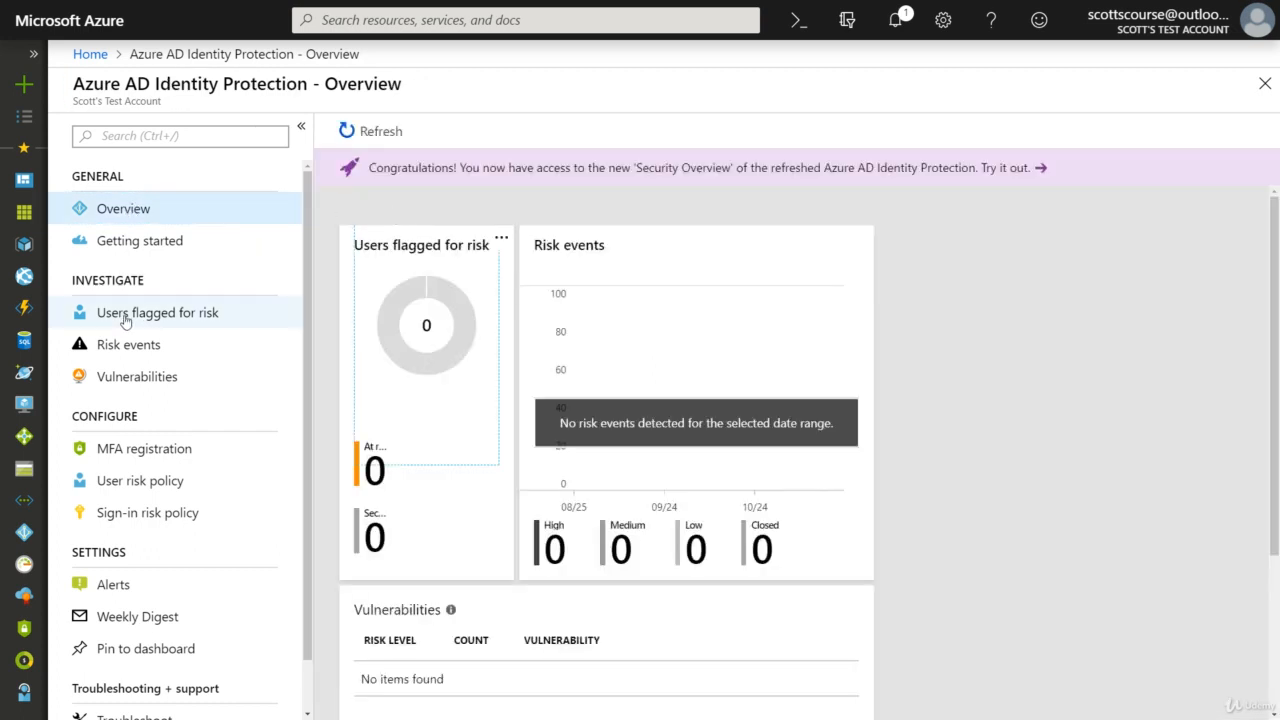
pyautogui.scroll(-1, 172, 320)
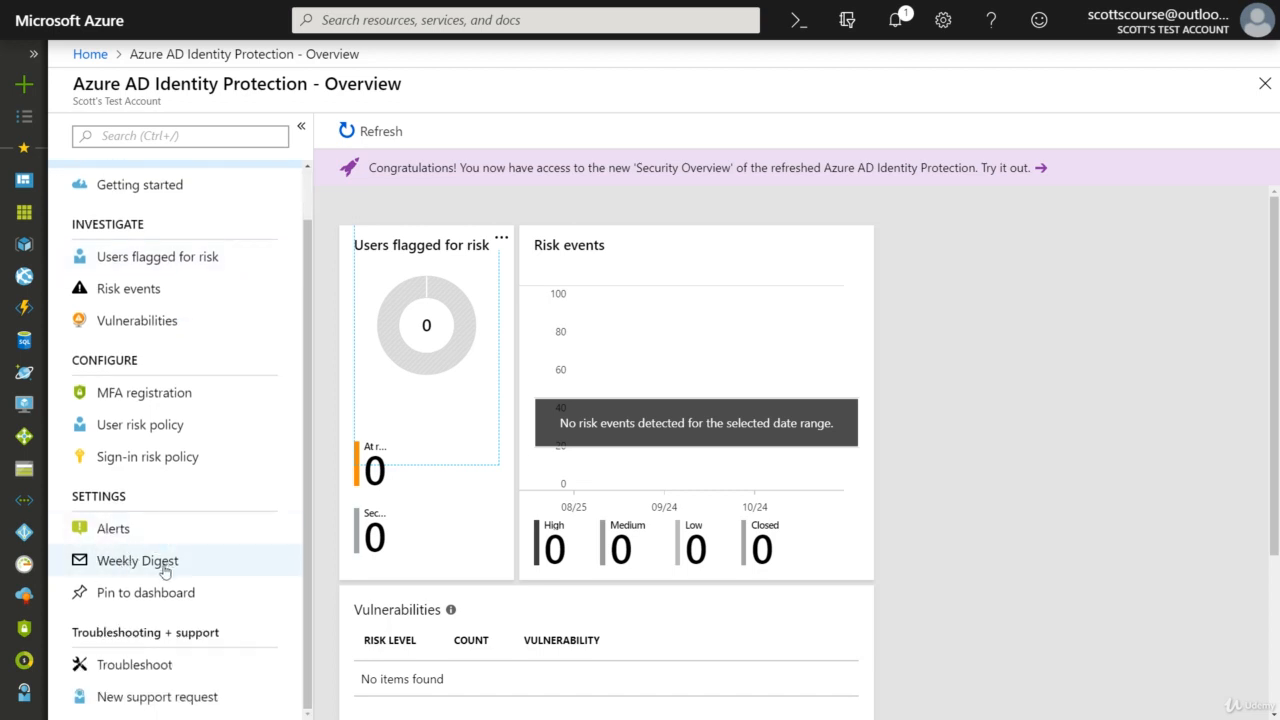
pyautogui.click(115, 594)
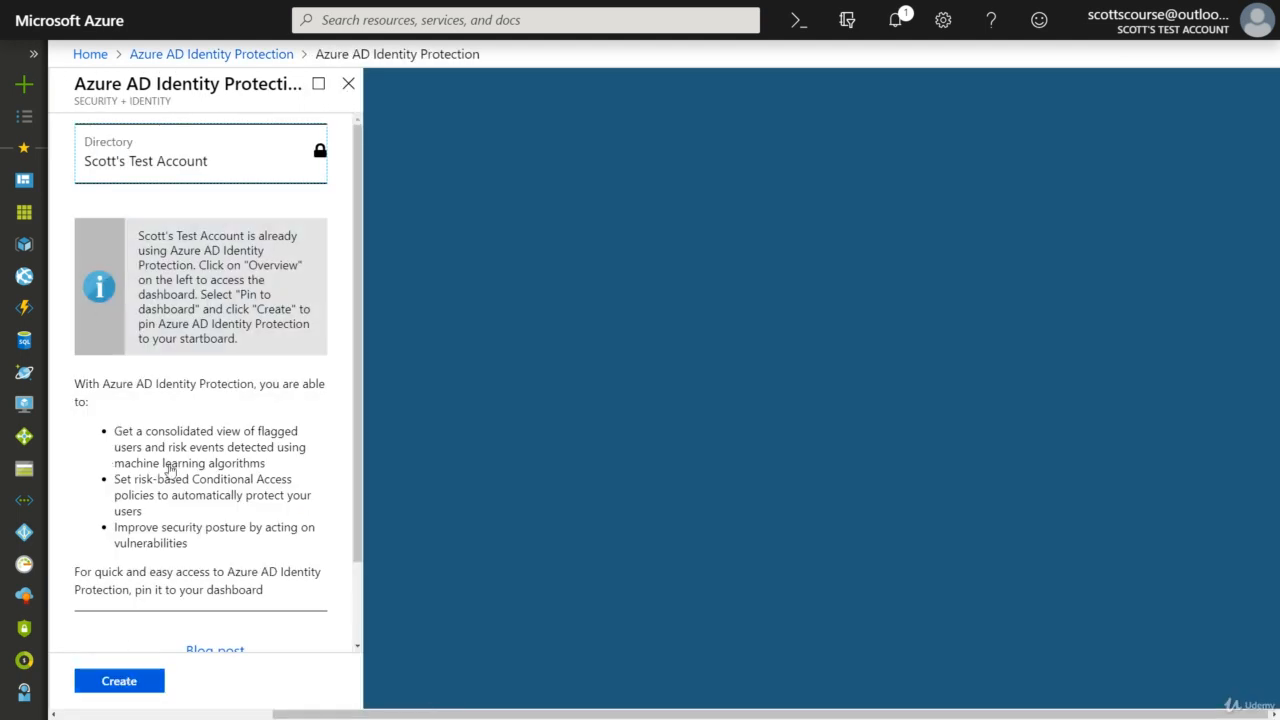
pyautogui.scroll(-2, 171, 463)
pyautogui.scroll(2, 251, 429)
pyautogui.scroll(-2, 200, 300)
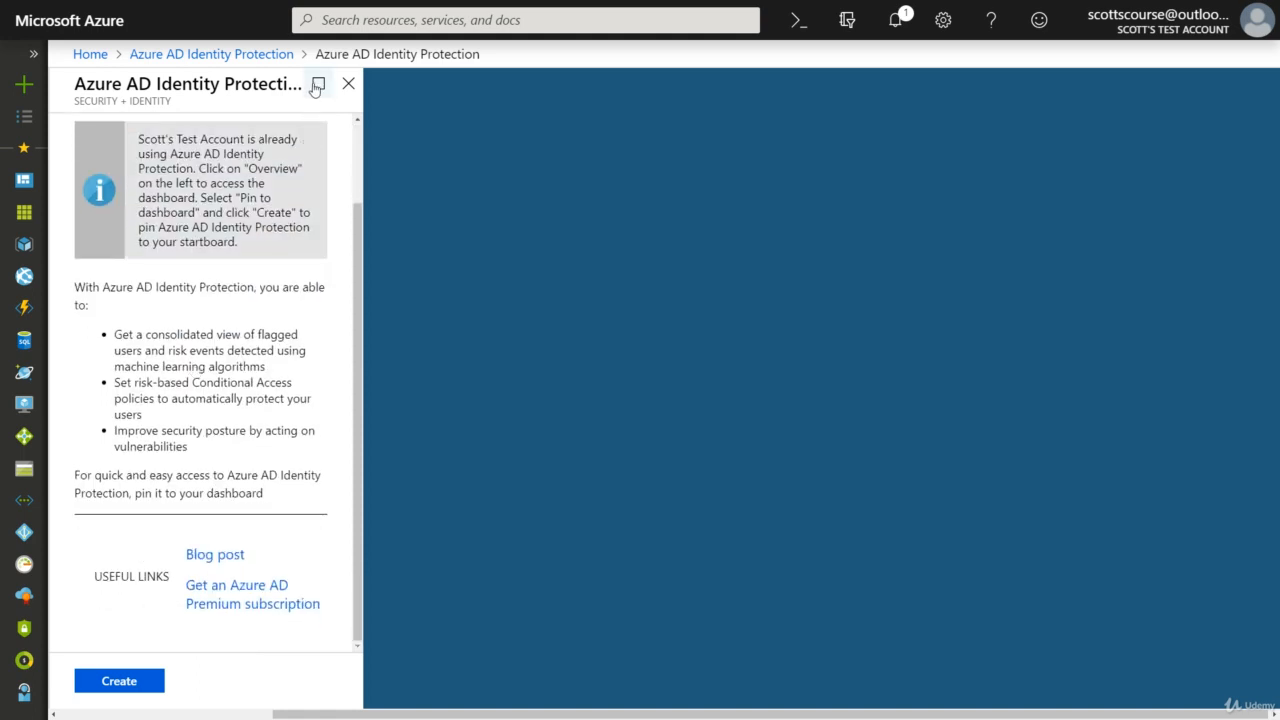
pyautogui.click(348, 83)
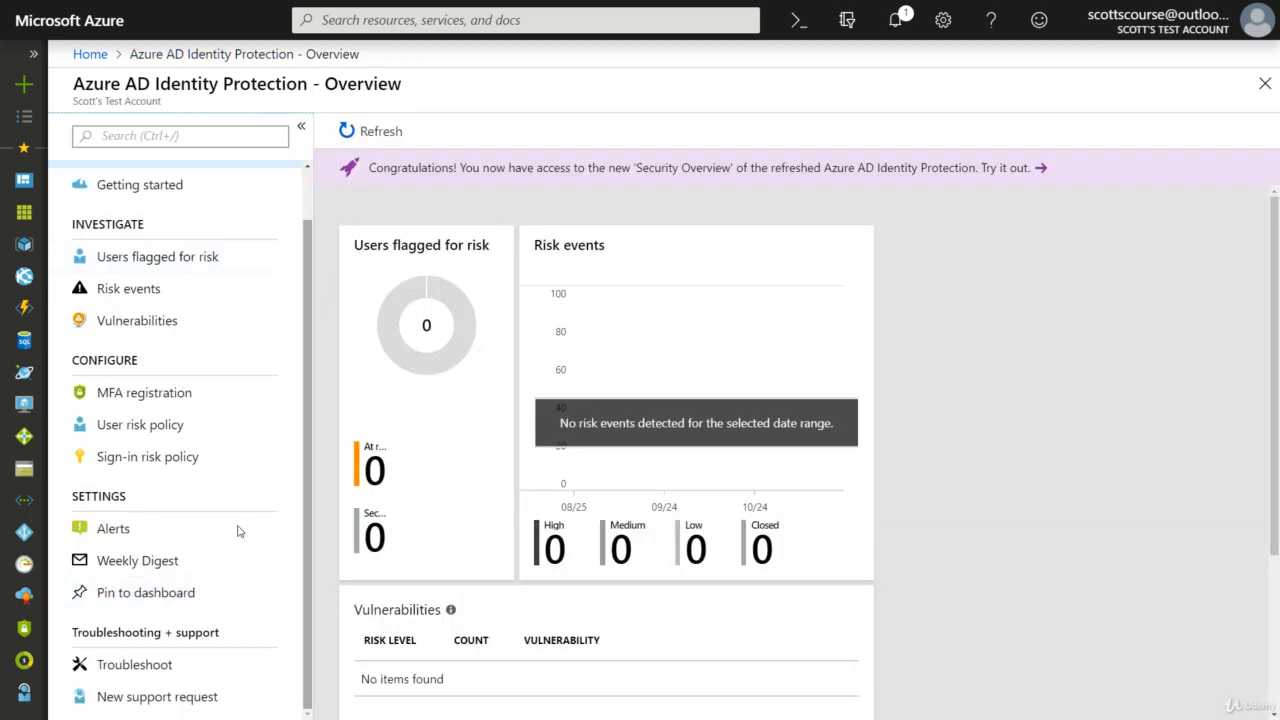
pyautogui.scroll(1, 246, 297)
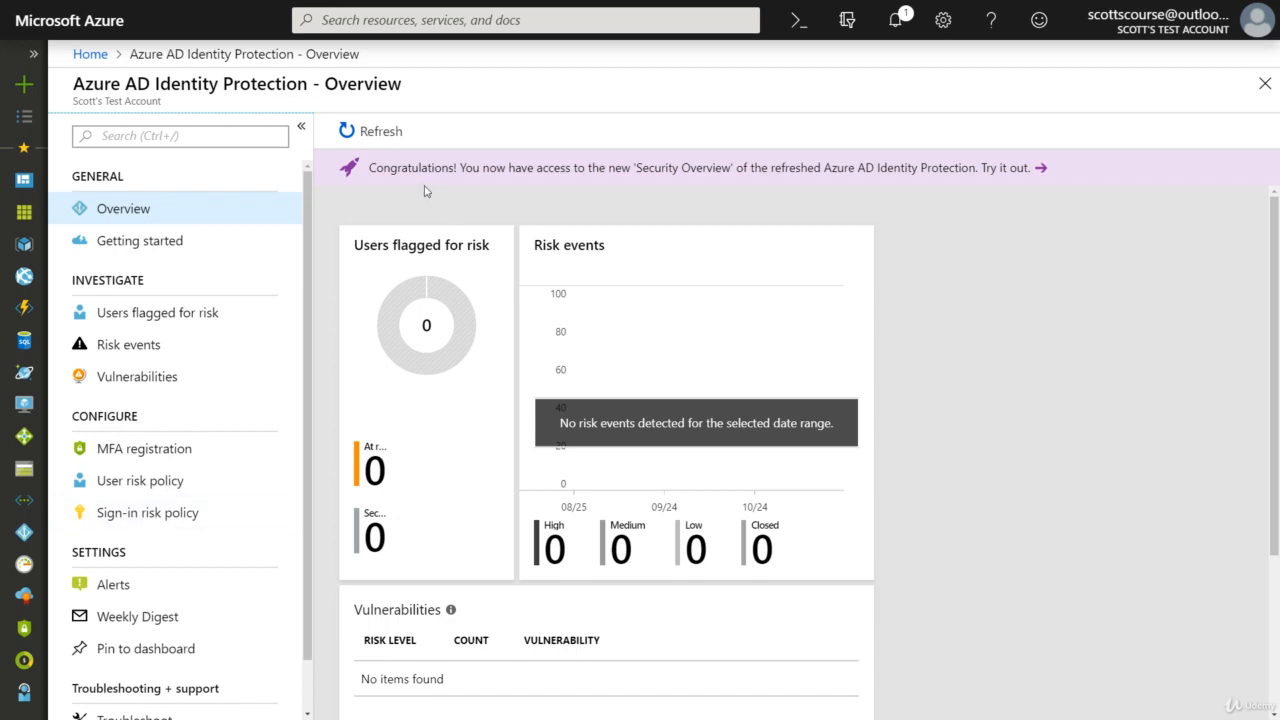
pyautogui.scroll(-3, 326, 237)
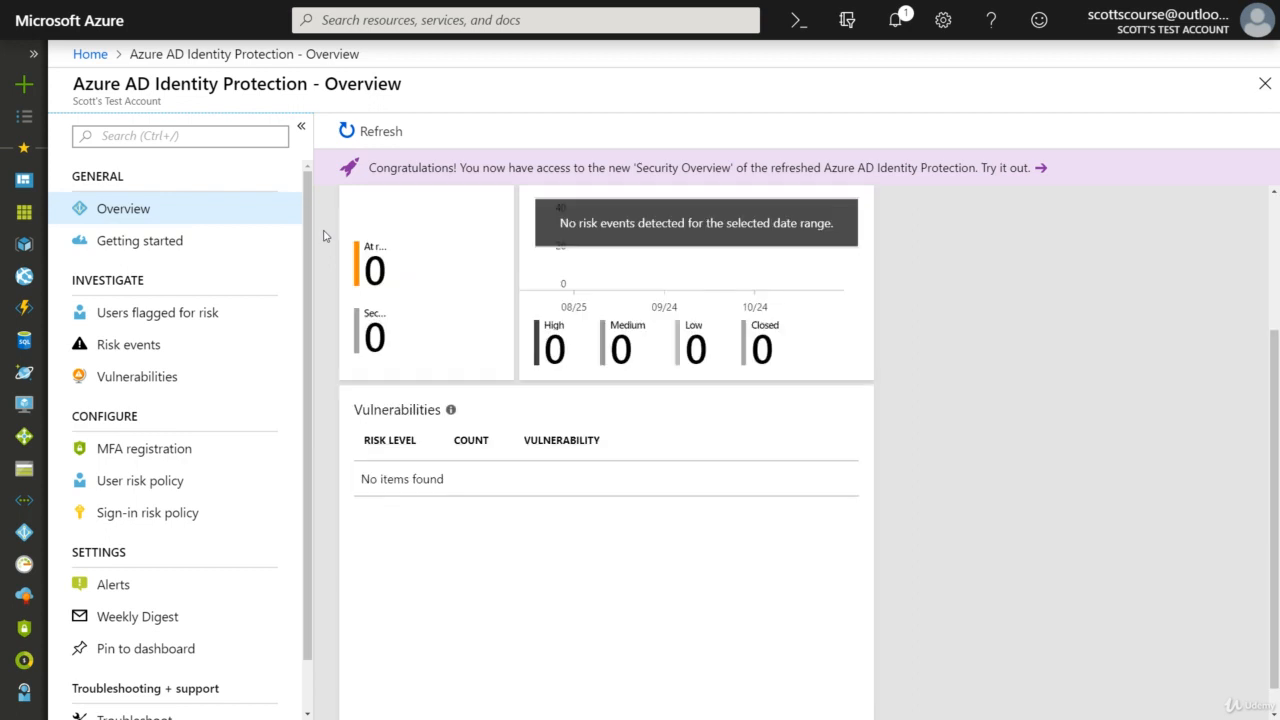